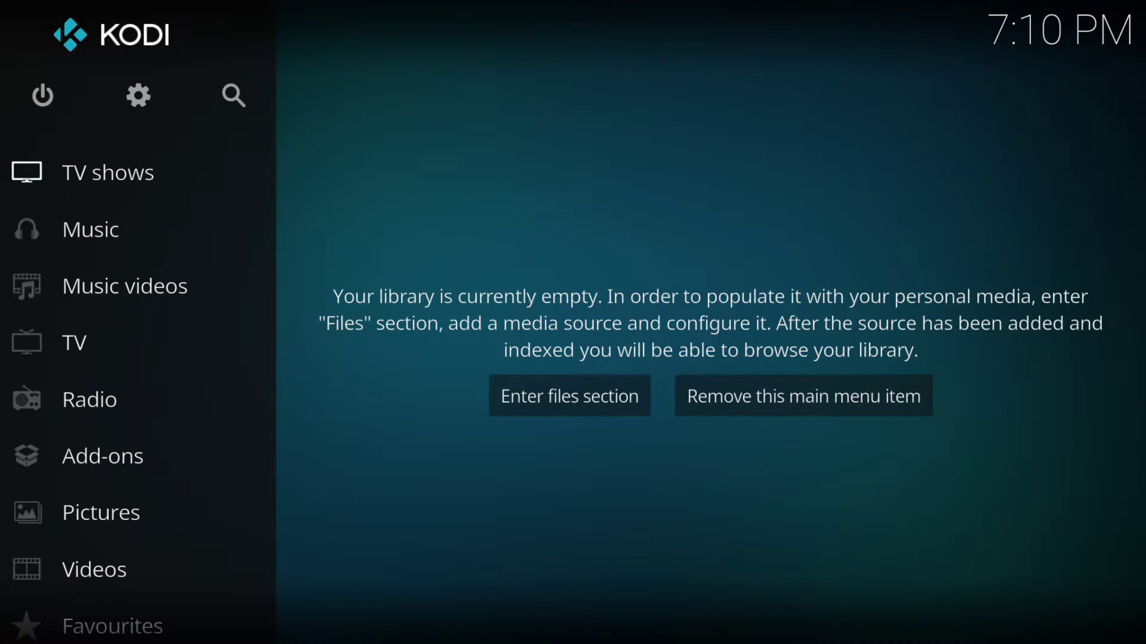
pyautogui.press('Left')
pyautogui.press('Down')
pyautogui.press('Down')
pyautogui.press('Down')
pyautogui.press('Down')
pyautogui.press('Down')
pyautogui.press('Down')
pyautogui.press('Down')
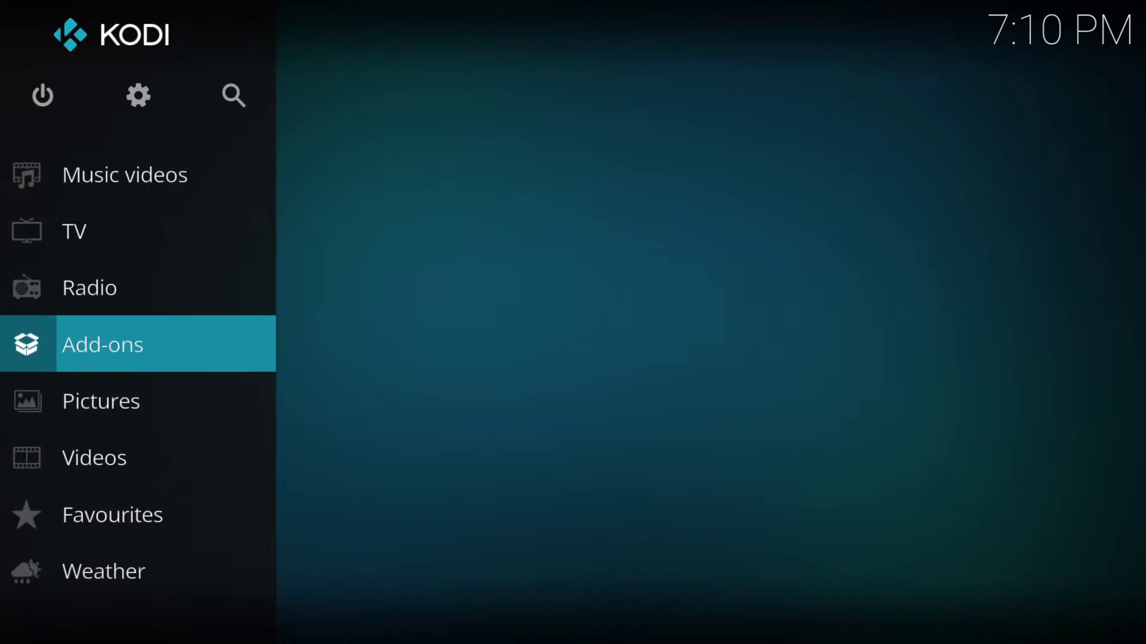
# Open the system settings overview from the home screen.
pyautogui.press('Up')
pyautogui.press('Up')
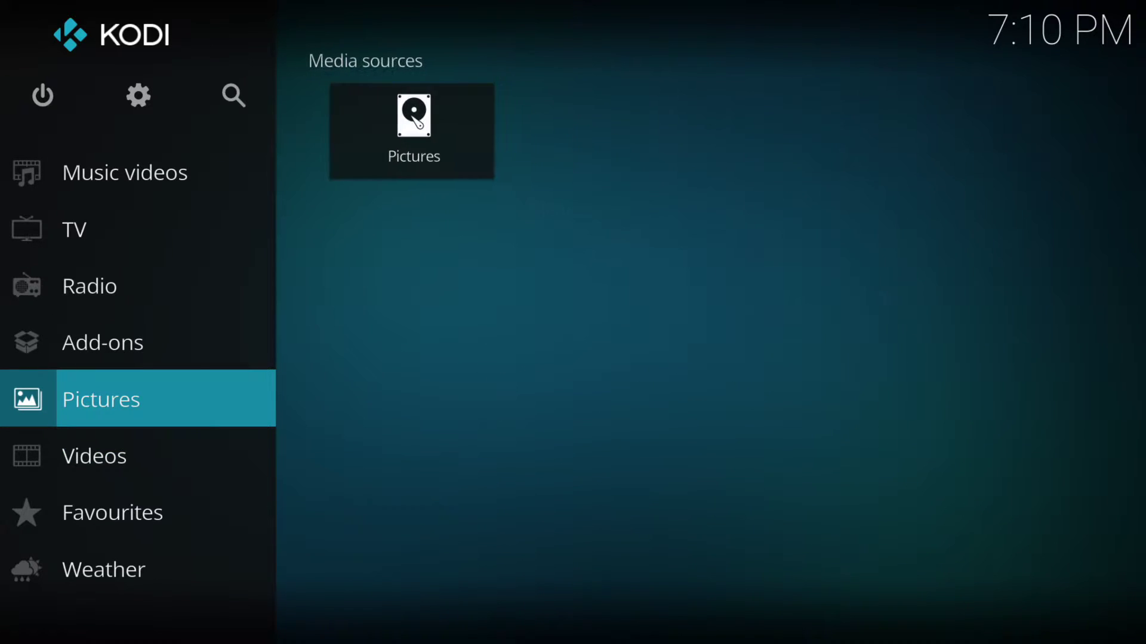
pyautogui.press('Up')
pyautogui.press('Up')
pyautogui.press('Up')
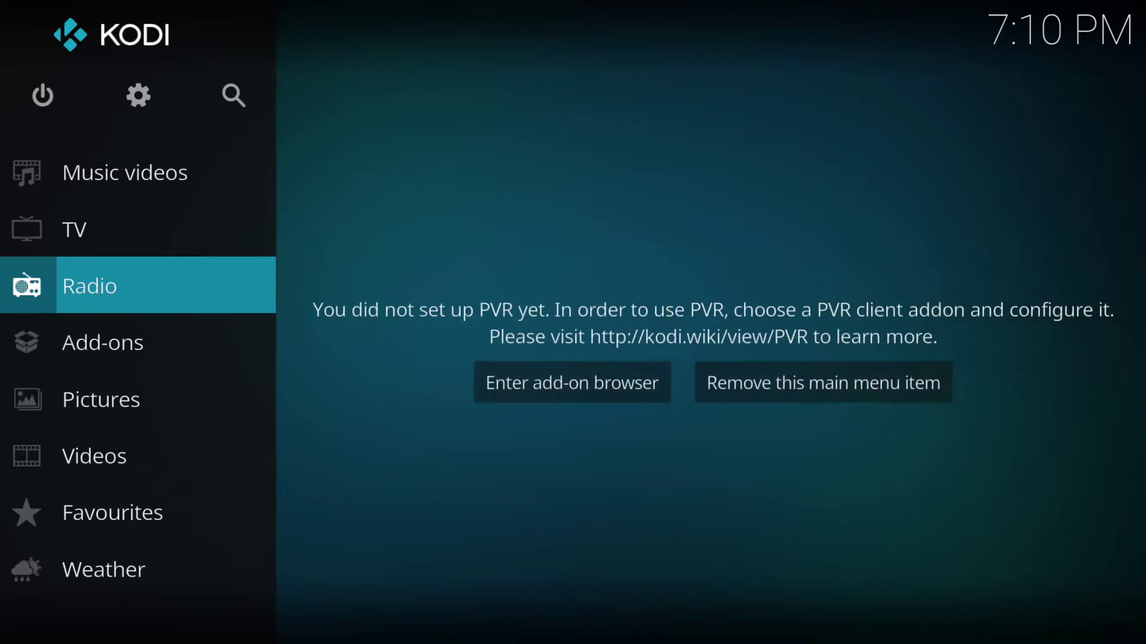
pyautogui.press('Up')
pyautogui.press('Up')
pyautogui.press('Up')
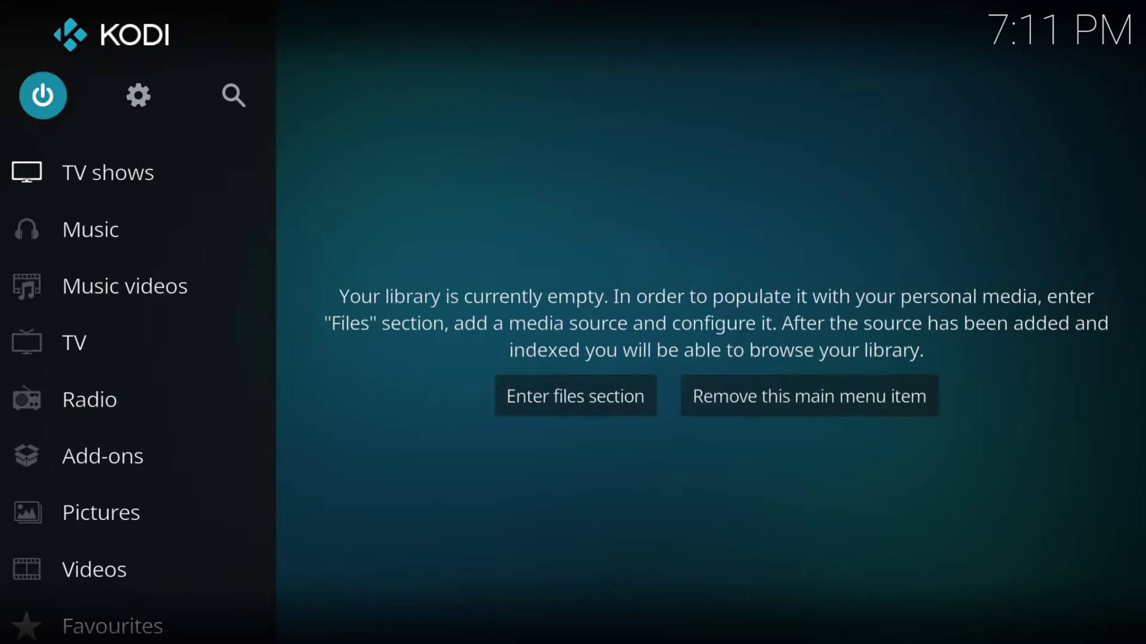
pyautogui.press('Right')
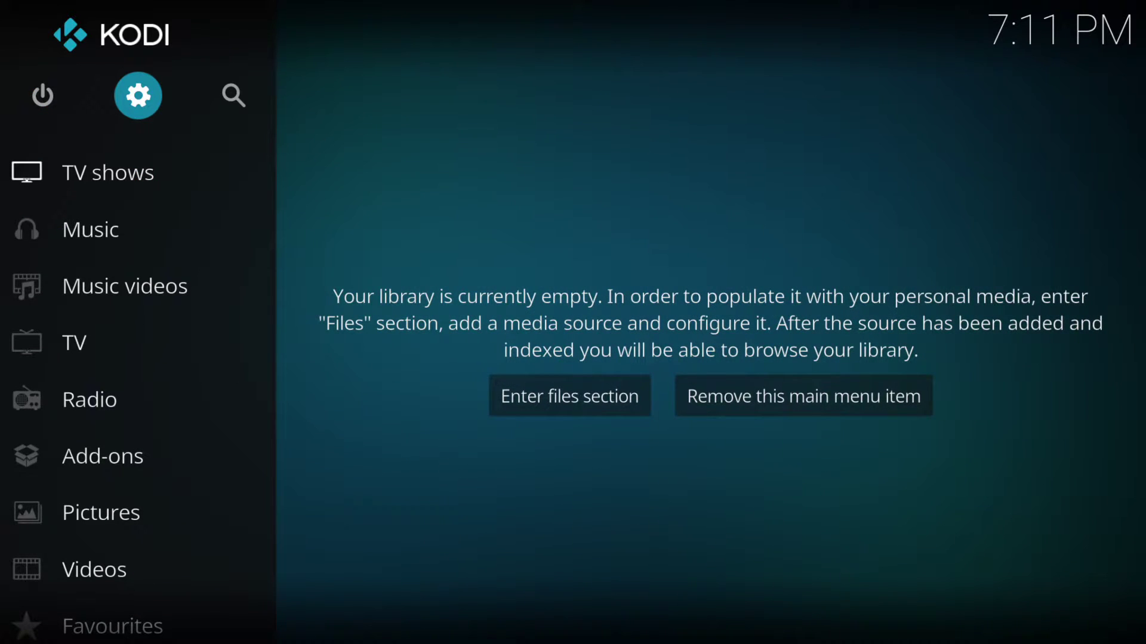
pyautogui.press('Return')
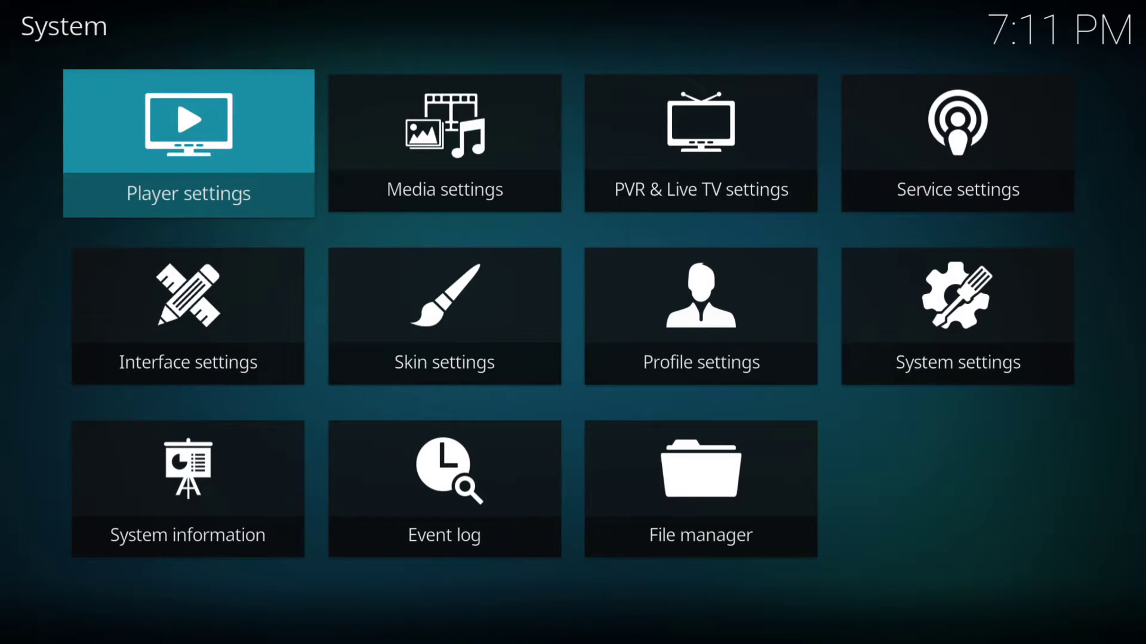
# Open the Add-ons category within System settings.
pyautogui.press('Down')
pyautogui.press('Right')
pyautogui.press('Right')
pyautogui.press('Right')
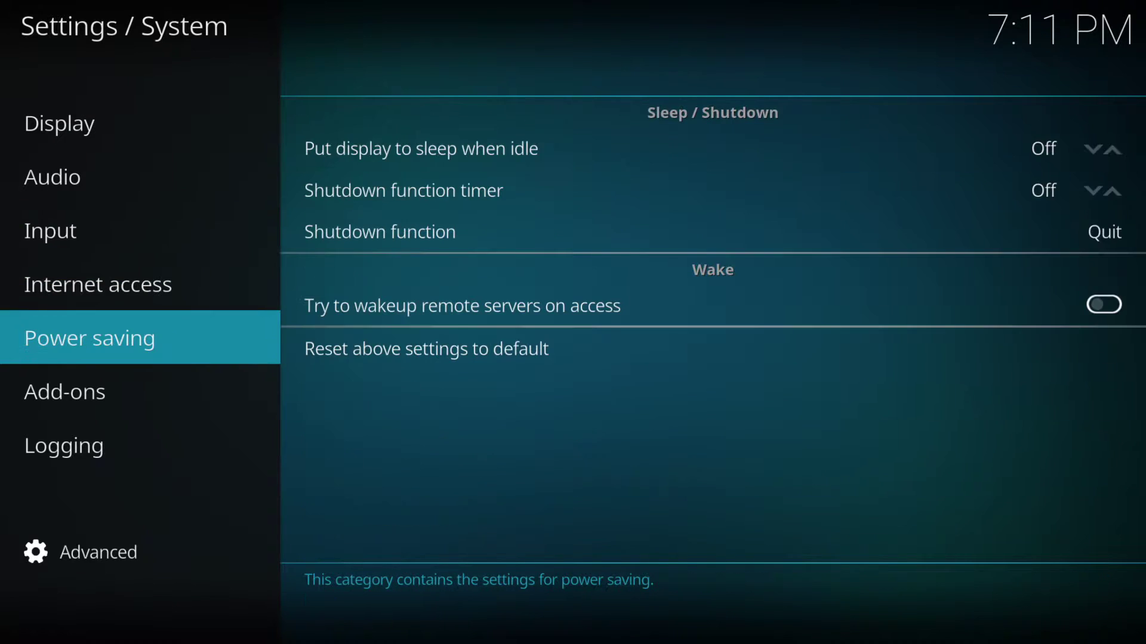
pyautogui.press('Down')
# Enable add-on installation from Unknown sources and agree to proceed despite the personal data warning.
pyautogui.press('Right')
pyautogui.press('Down')
pyautogui.press('Down')
pyautogui.press('Down')
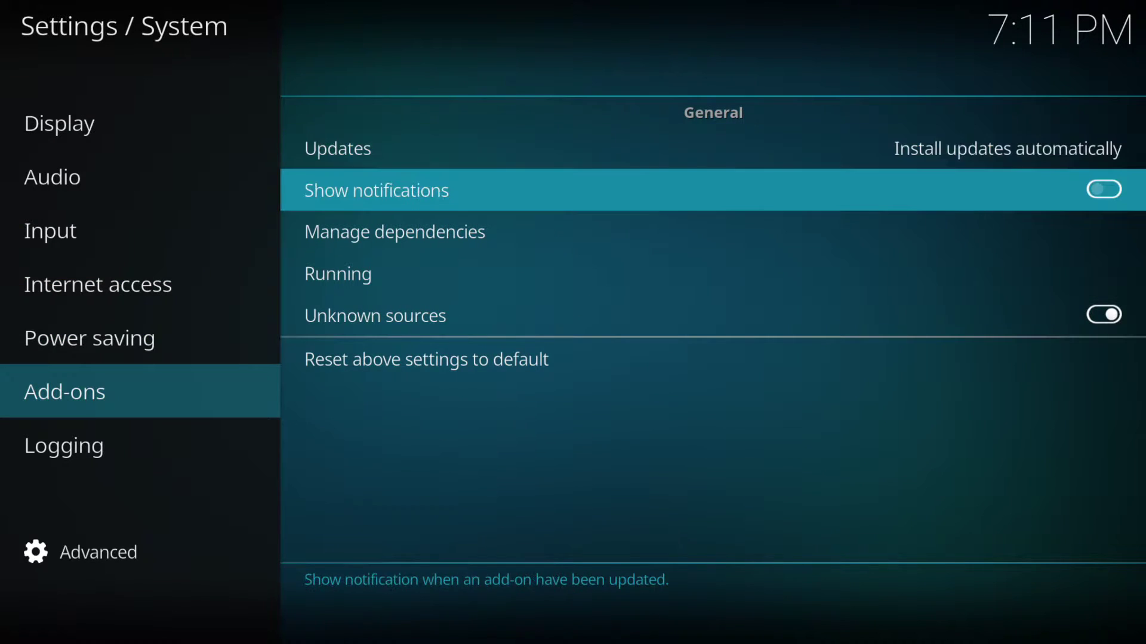
pyautogui.press('Down')
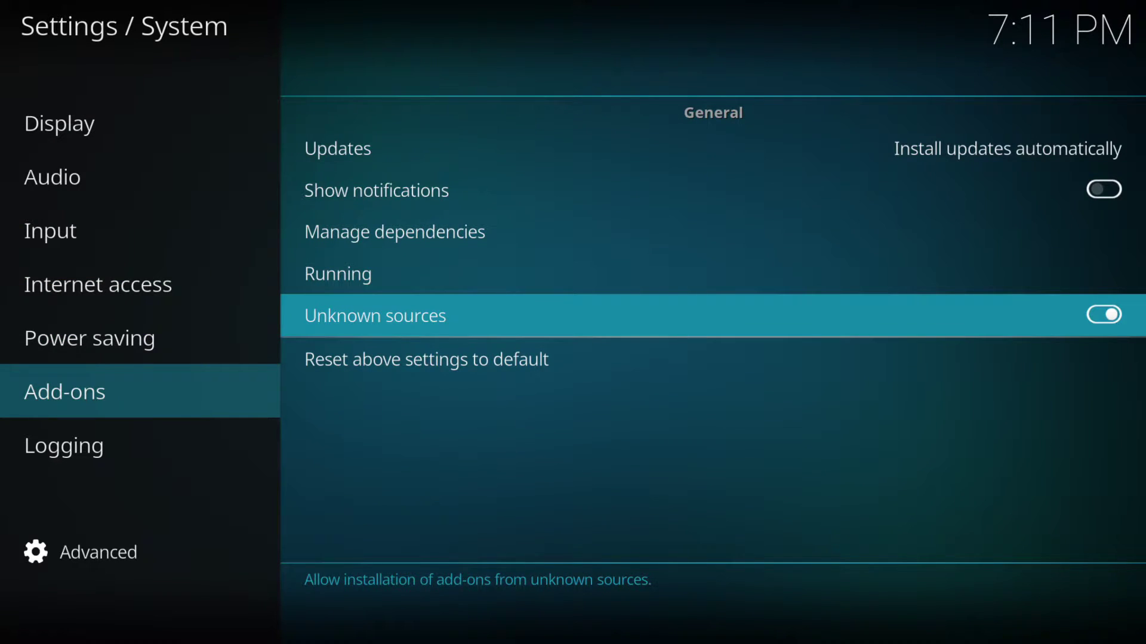
pyautogui.press('Return')
pyautogui.press('Return')
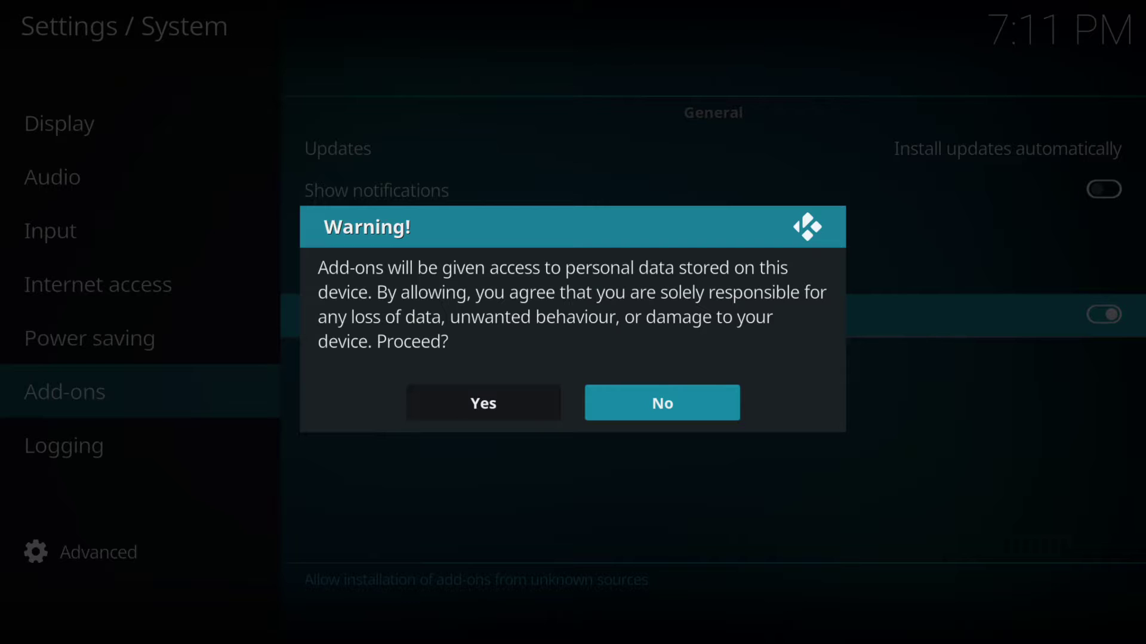
pyautogui.press('Left')
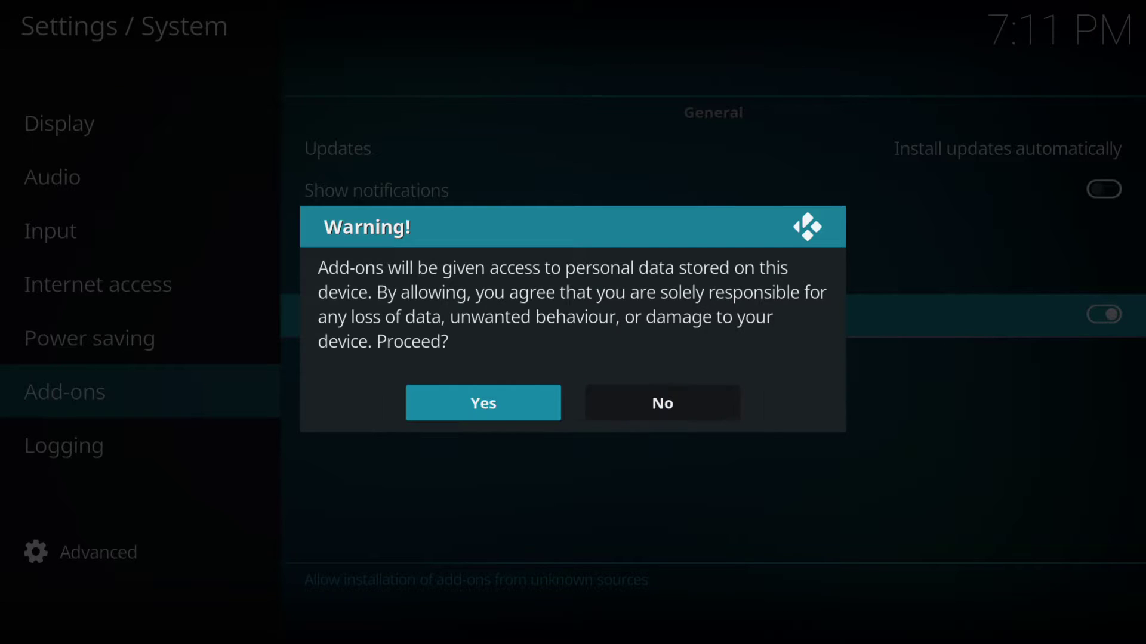
pyautogui.press('Return')
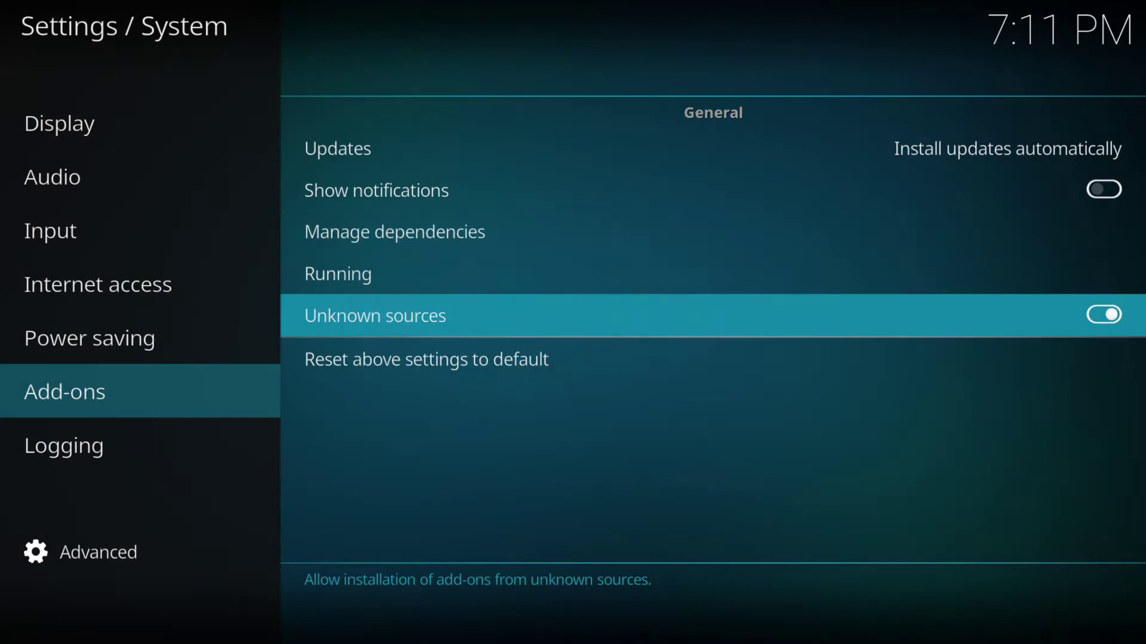
# Leave the System settings and open the File manager.
pyautogui.press('Escape')
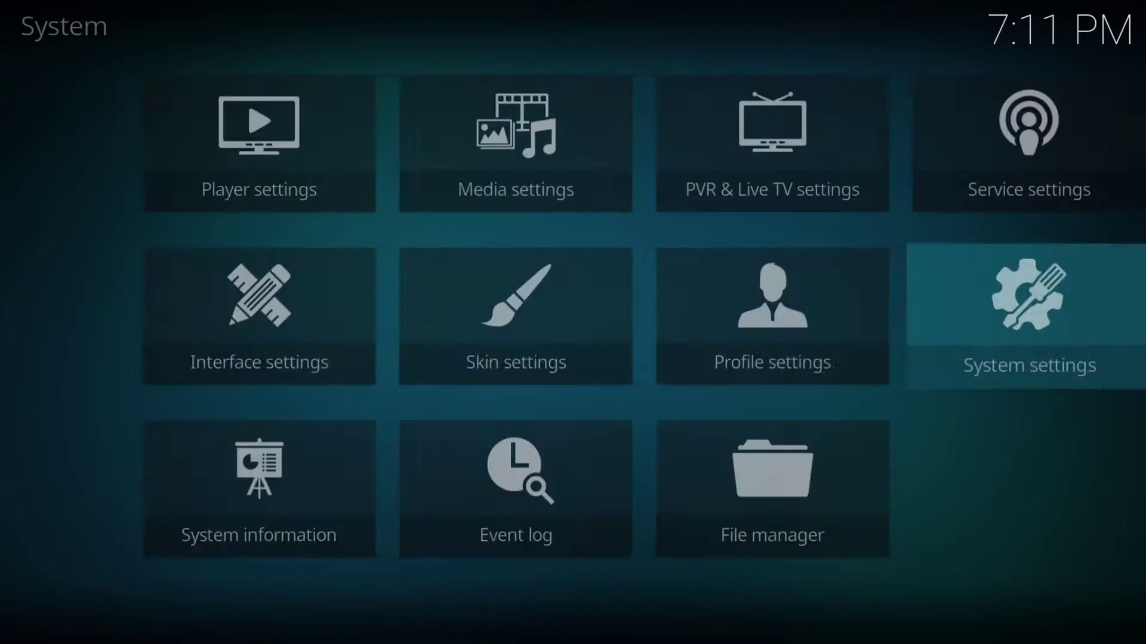
pyautogui.press('Down')
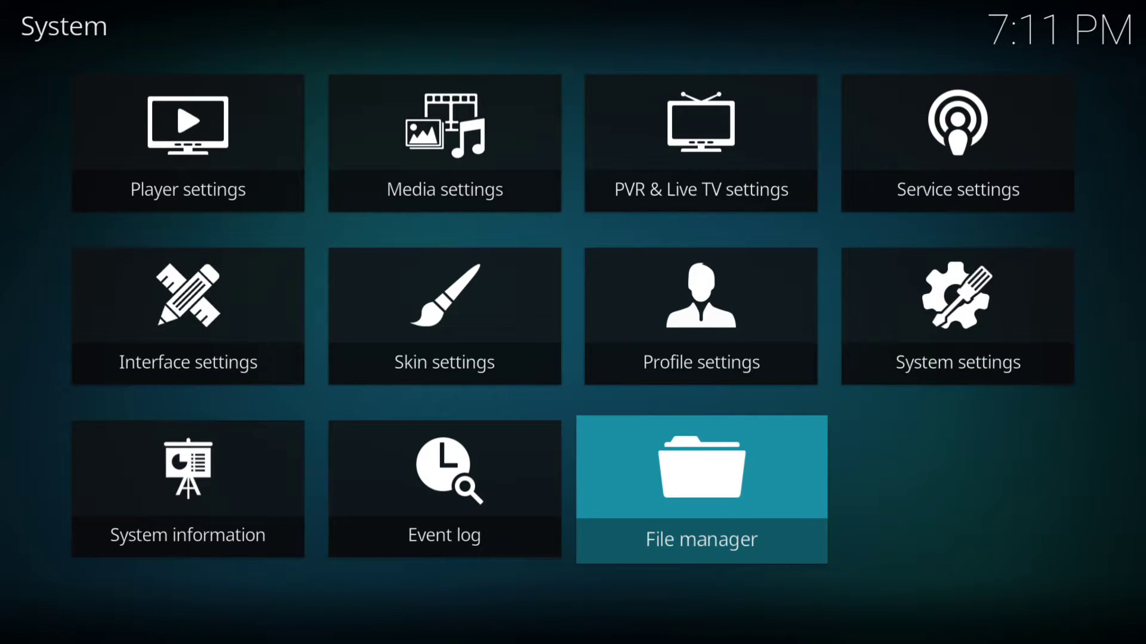
pyautogui.press('Return')
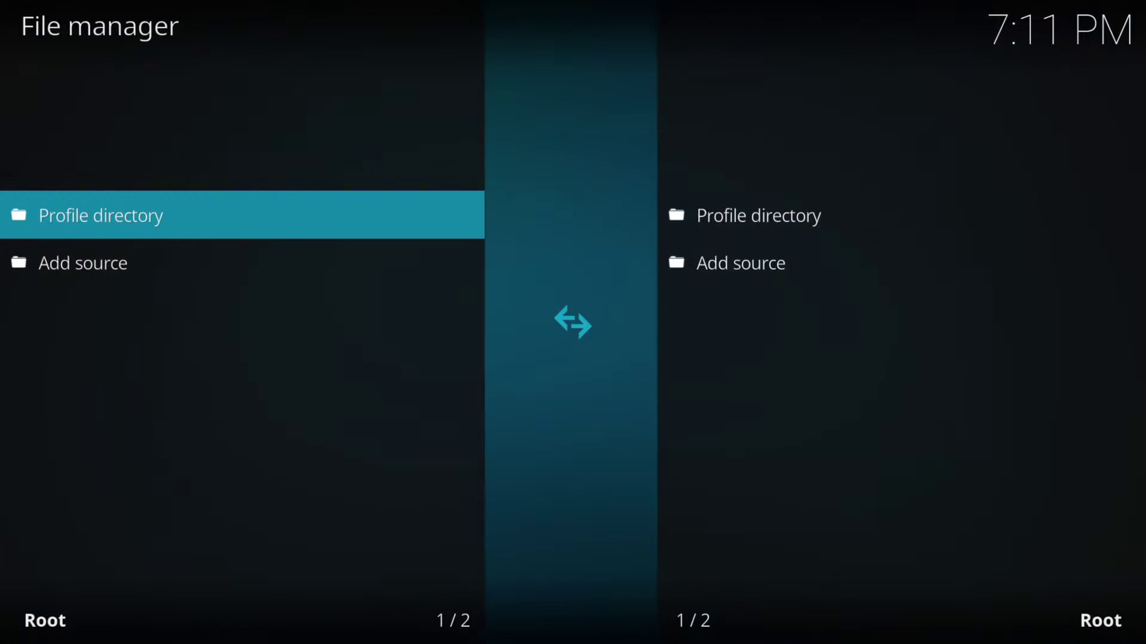
pyautogui.press('Down')
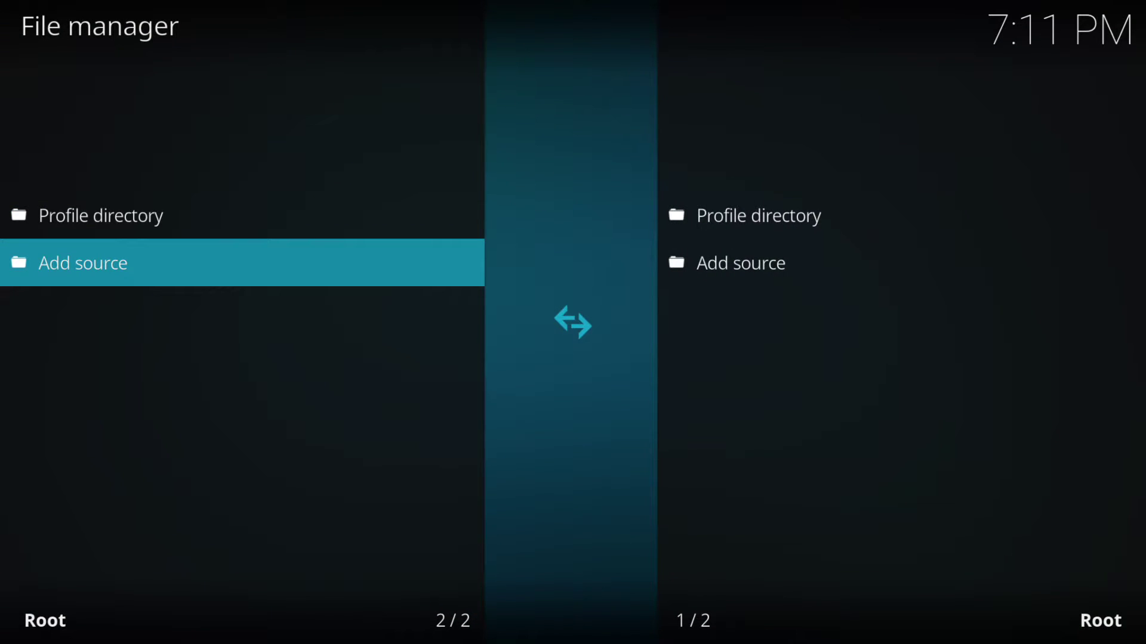
pyautogui.press('Return')
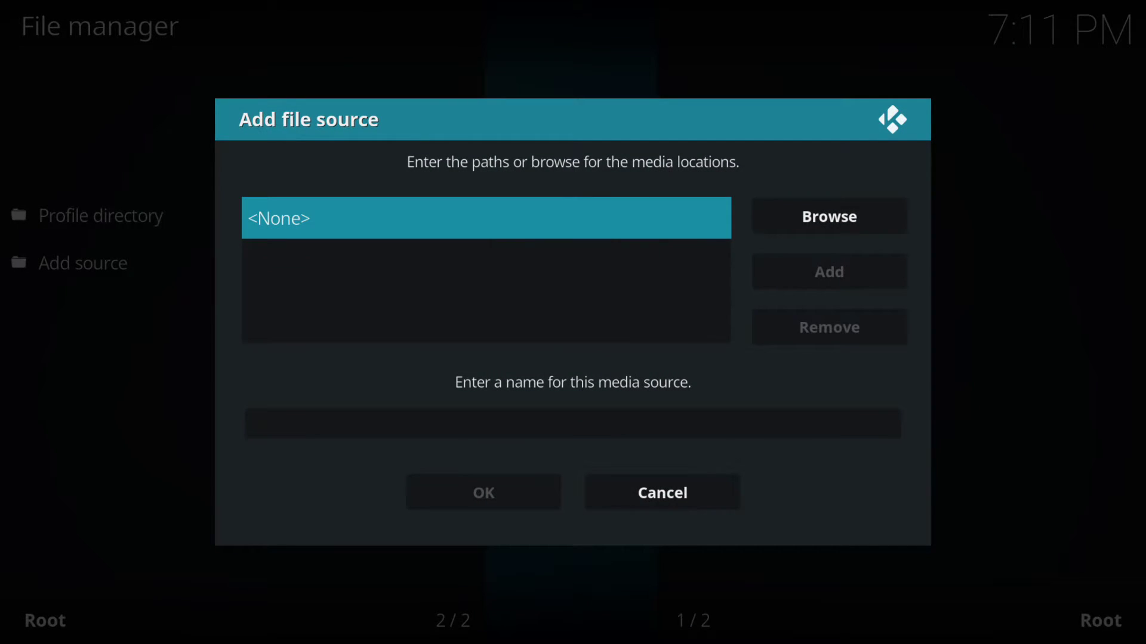
pyautogui.press('Return')
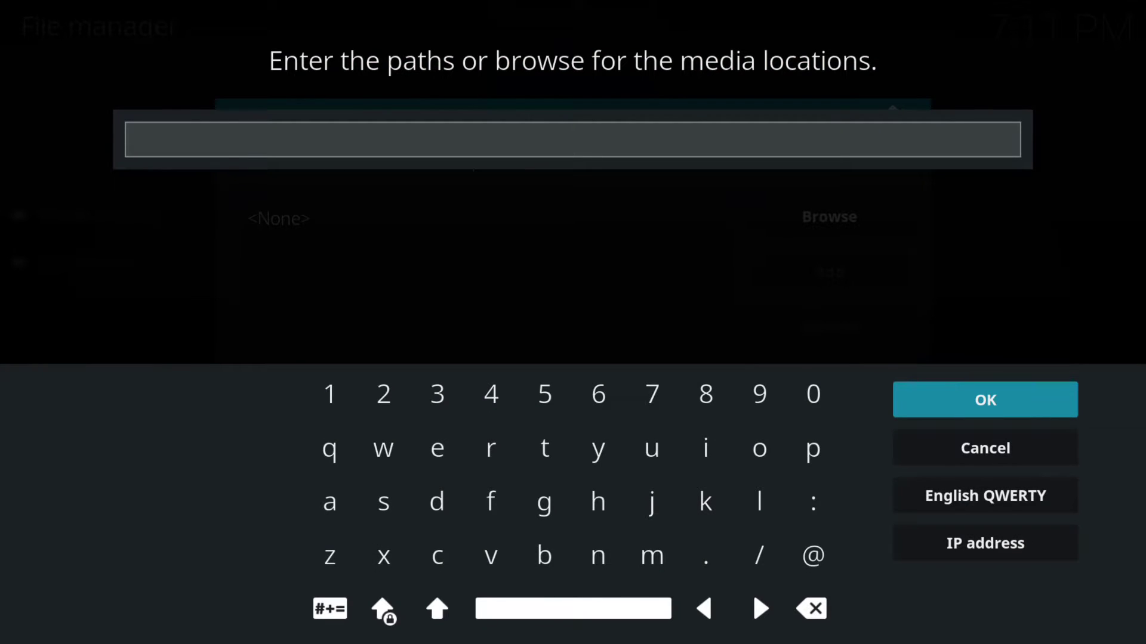
pyautogui.write('http://repo.')
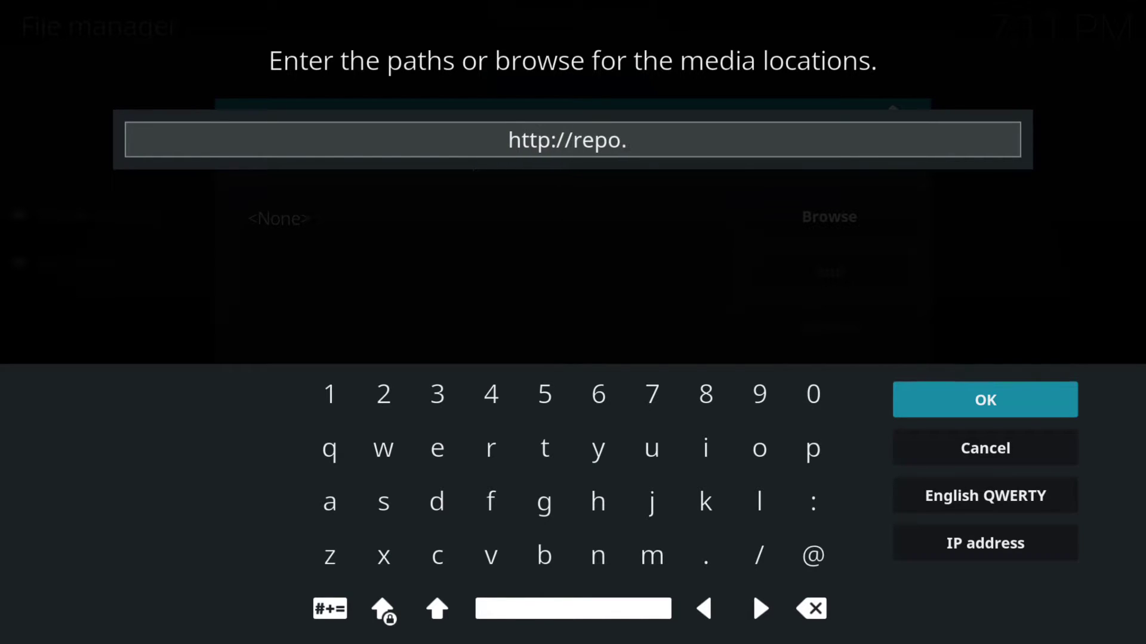
pyautogui.write('ares')
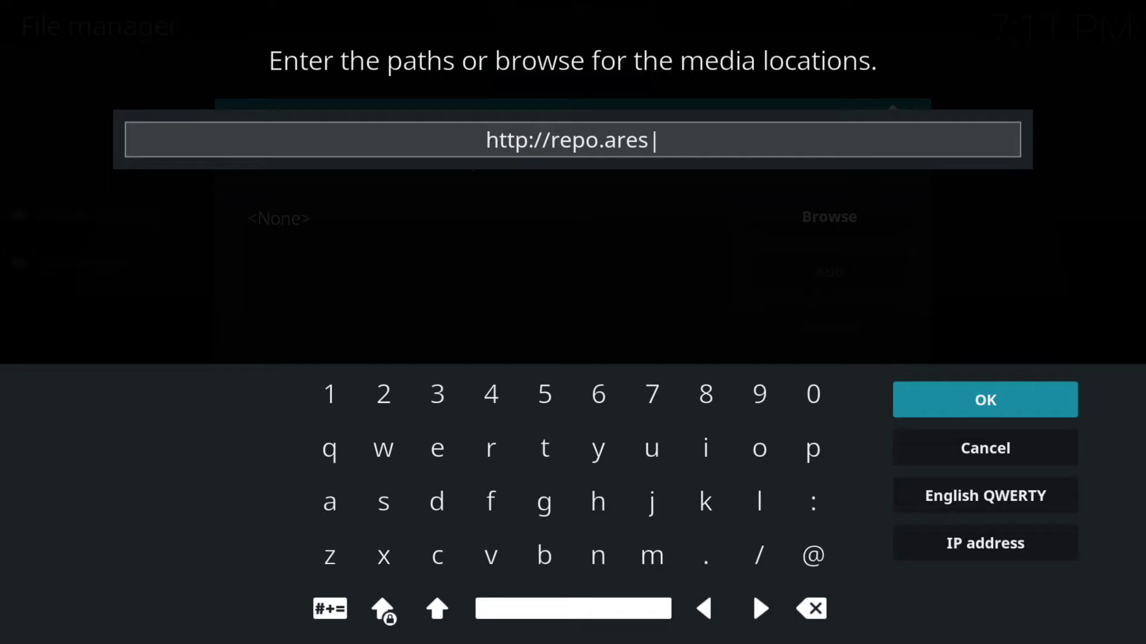
pyautogui.write('-pro')
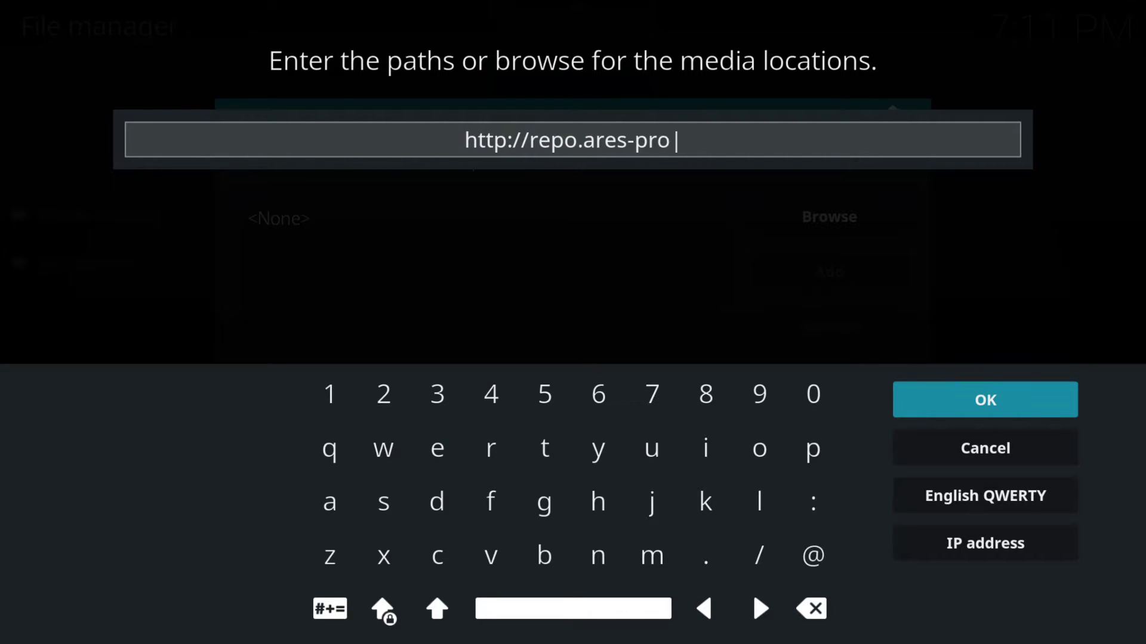
pyautogui.write('ject')
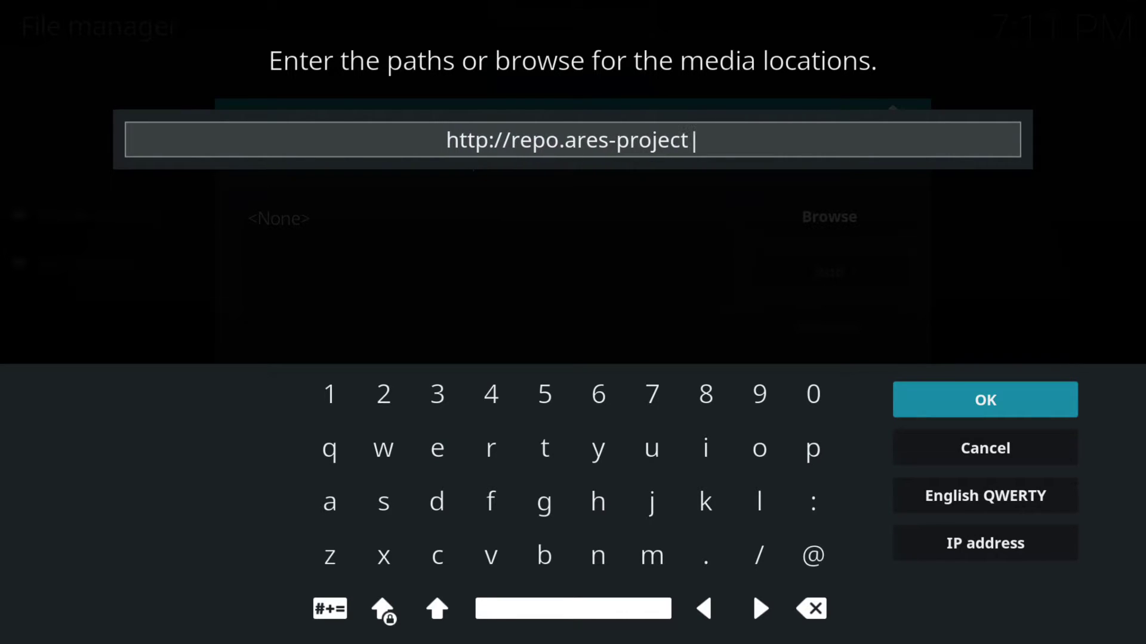
pyautogui.write('.com/')
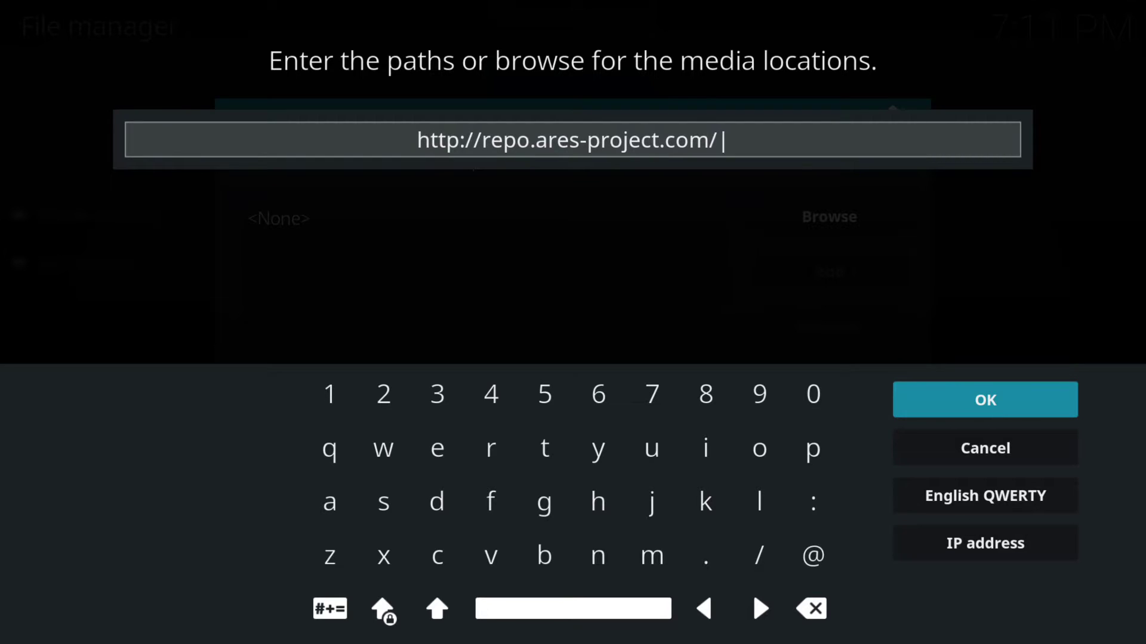
pyautogui.write('magic')
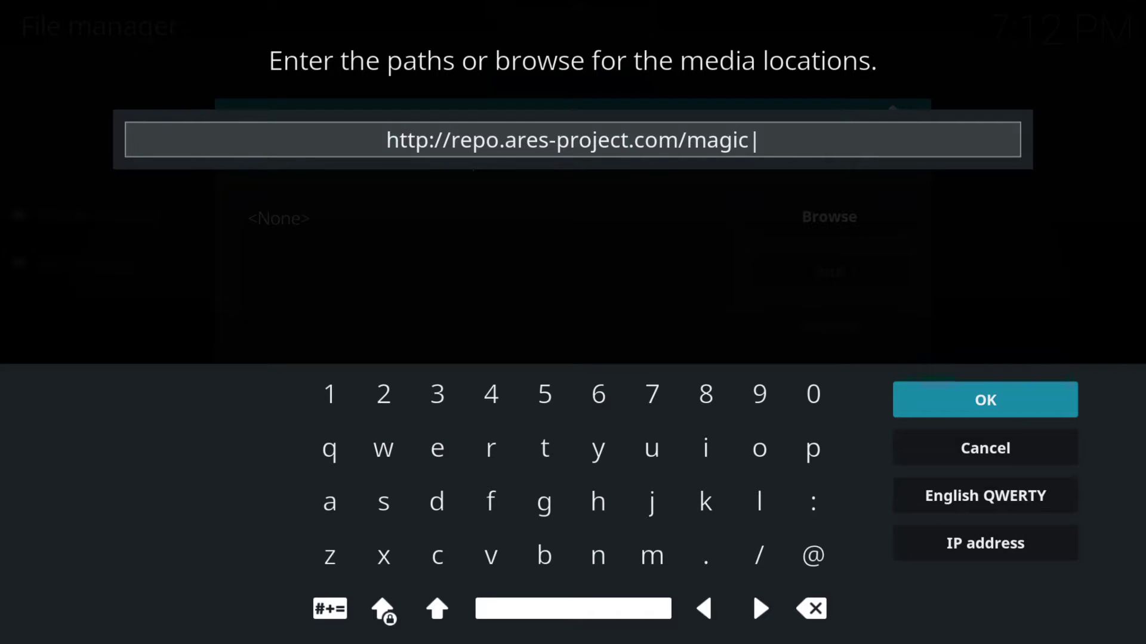
pyautogui.press('Return')
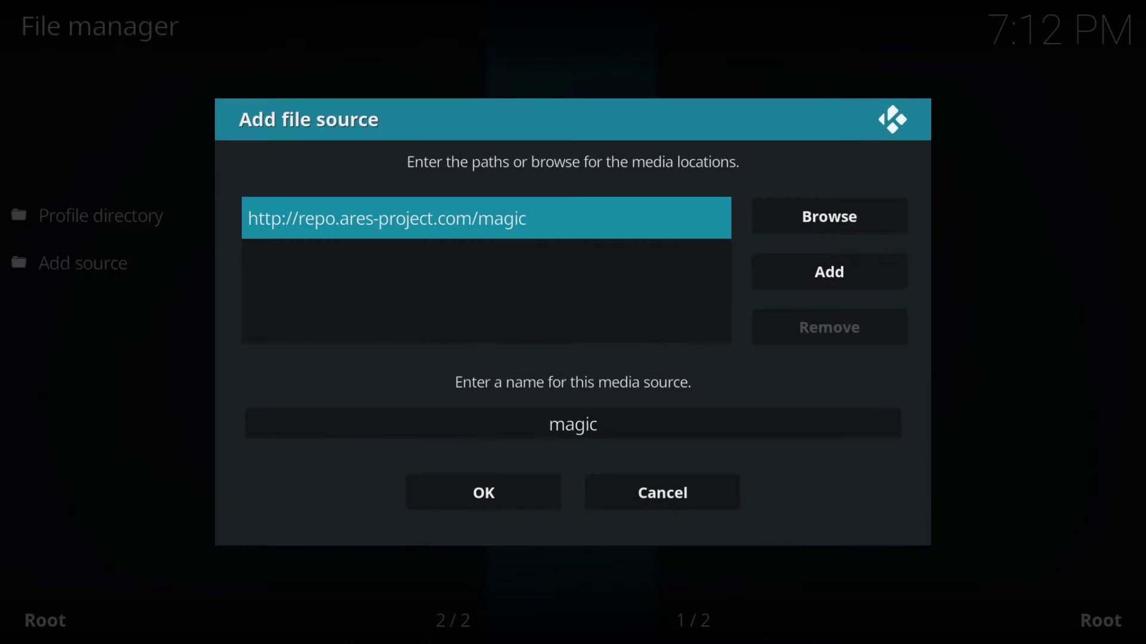
# Name the media source .Ares and save the new file source.
pyautogui.click(573, 424)
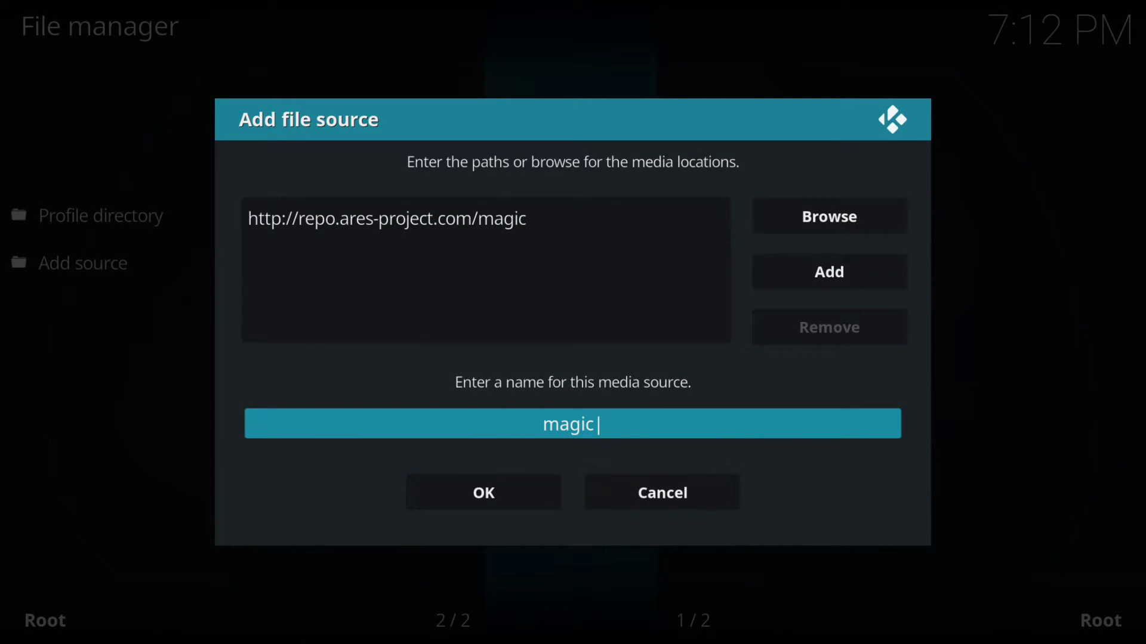
pyautogui.press('Return')
pyautogui.press('BackSpace')
pyautogui.press('BackSpace')
pyautogui.press('BackSpace')
pyautogui.press('BackSpace')
pyautogui.press('BackSpace')
pyautogui.write('.Ares')
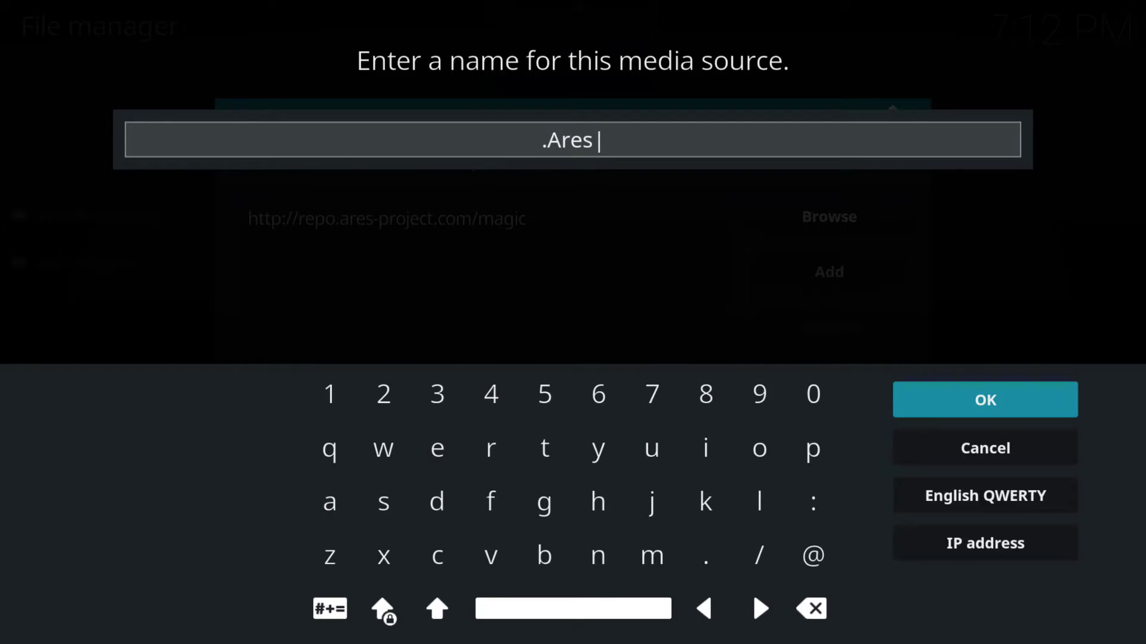
pyautogui.press('Return')
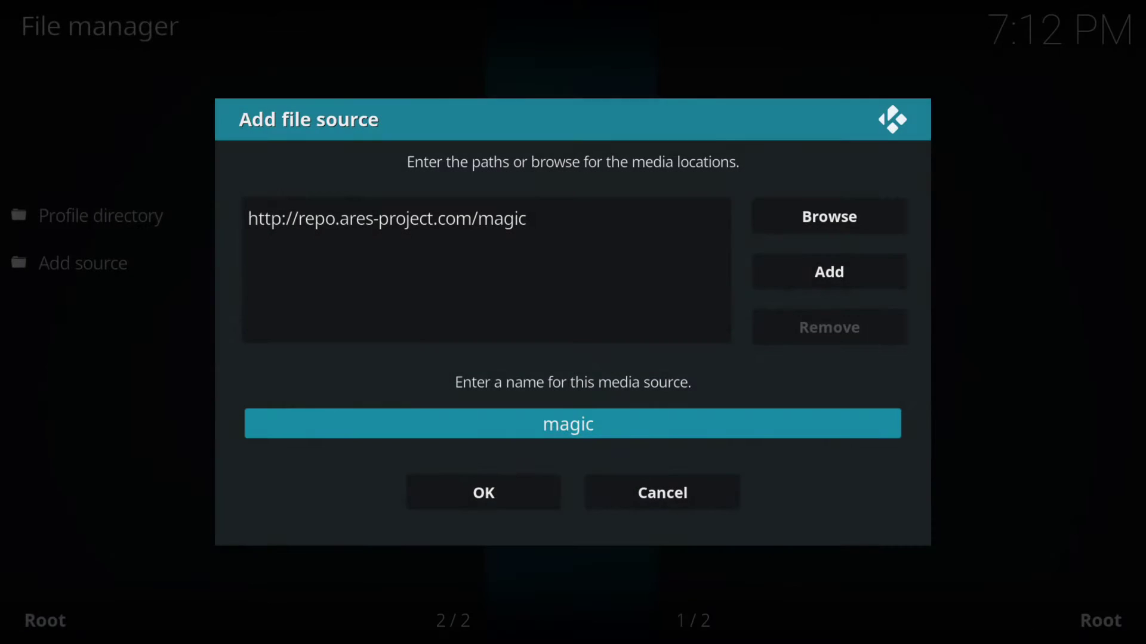
pyautogui.press('Down')
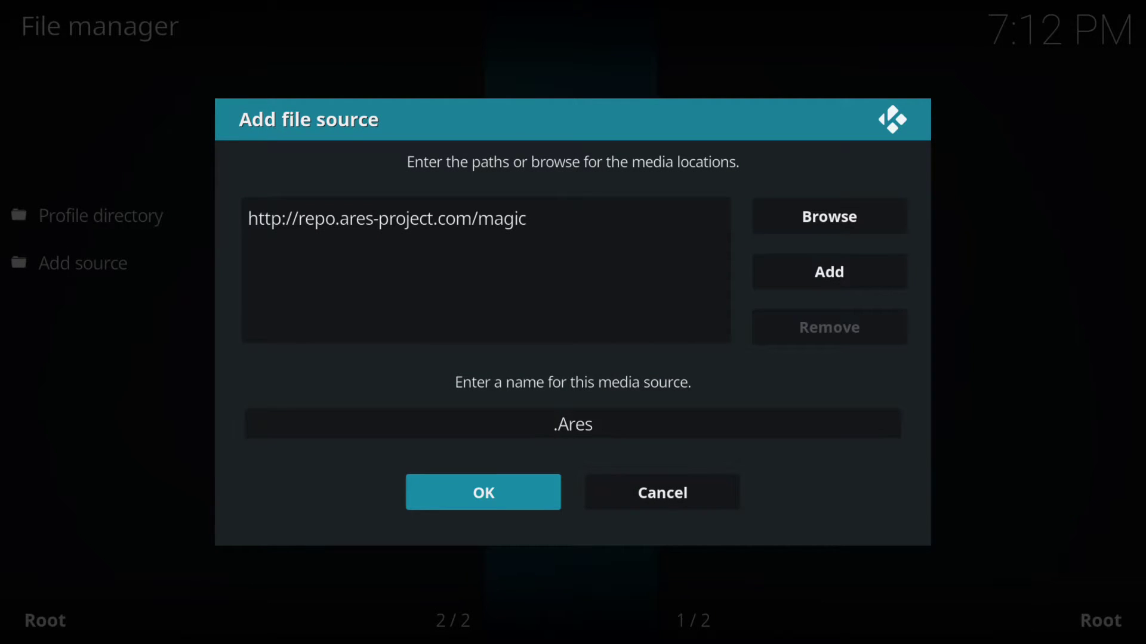
pyautogui.press('Return')
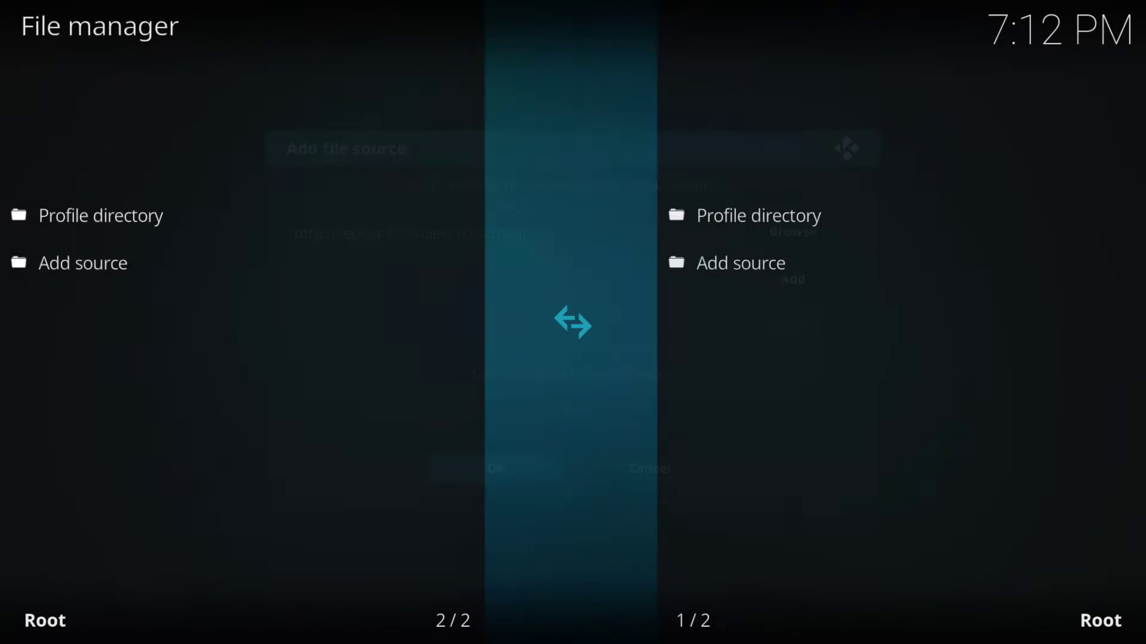
# Leave the File manager, return to the home screen and open the Add-ons section.
pyautogui.press('BackSpace')
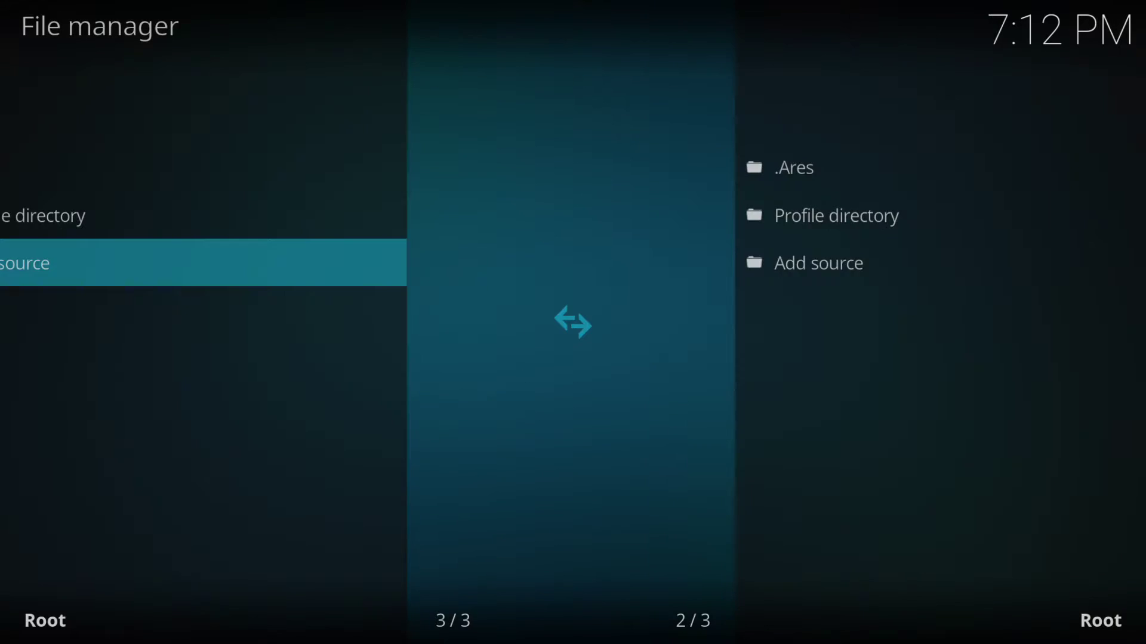
pyautogui.press('BackSpace')
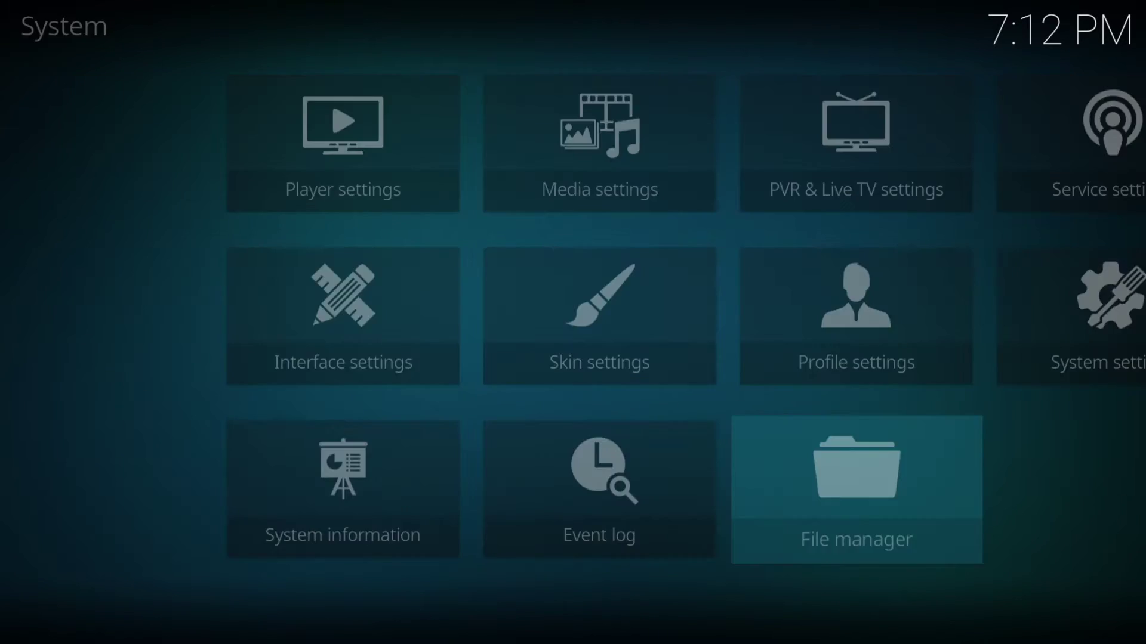
pyautogui.press('Down')
pyautogui.press('Down')
pyautogui.press('Down')
pyautogui.press('Down')
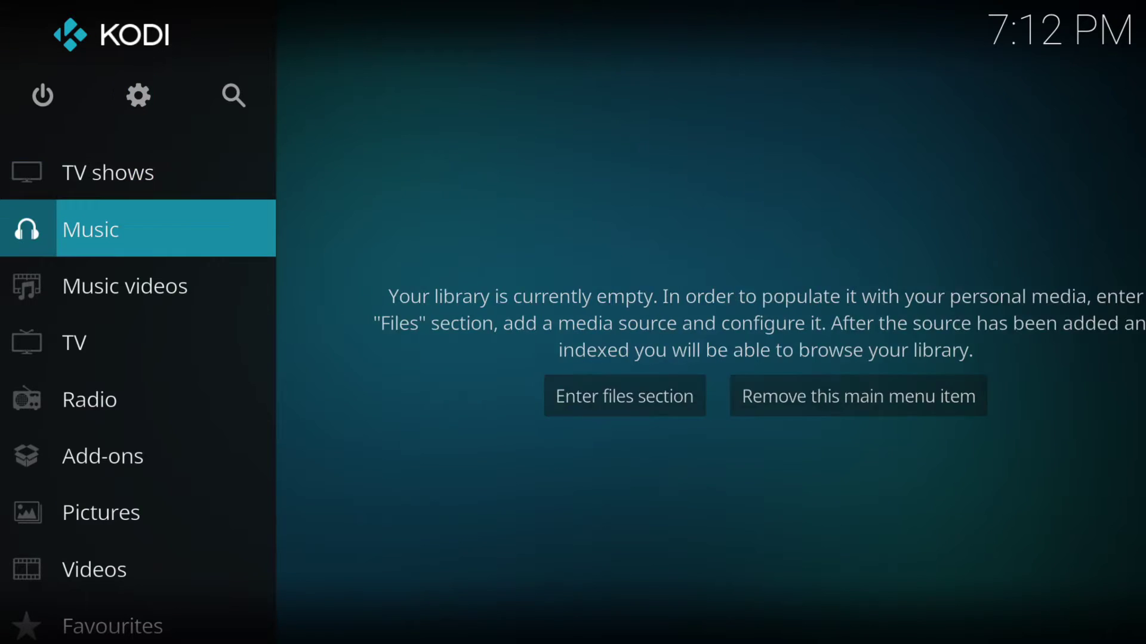
pyautogui.press('Down')
pyautogui.press('Down')
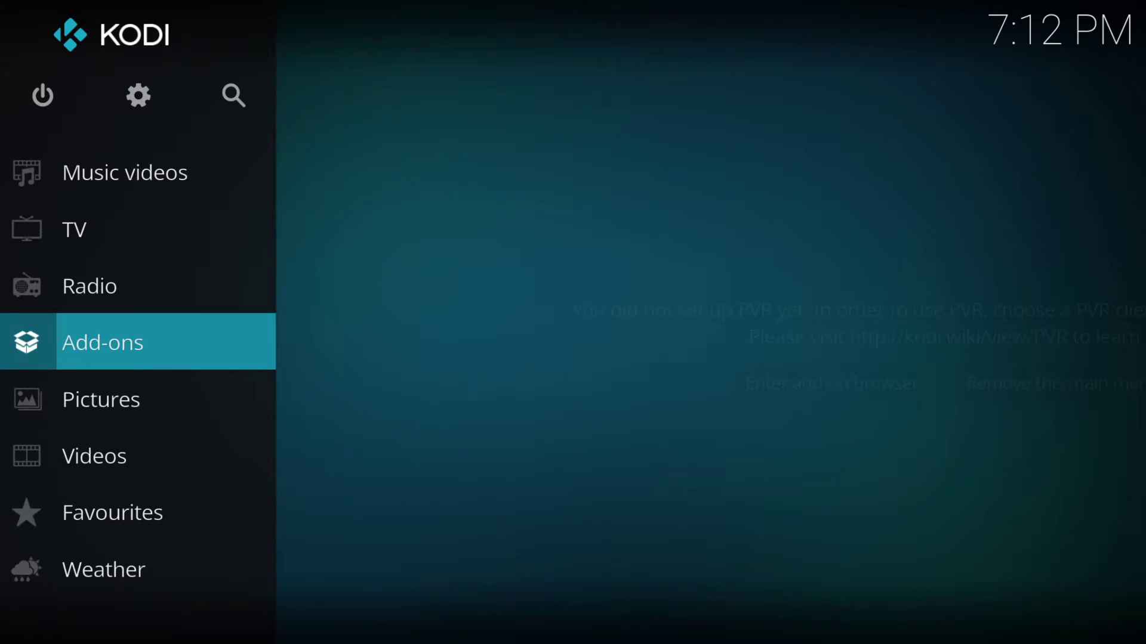
pyautogui.press('Return')
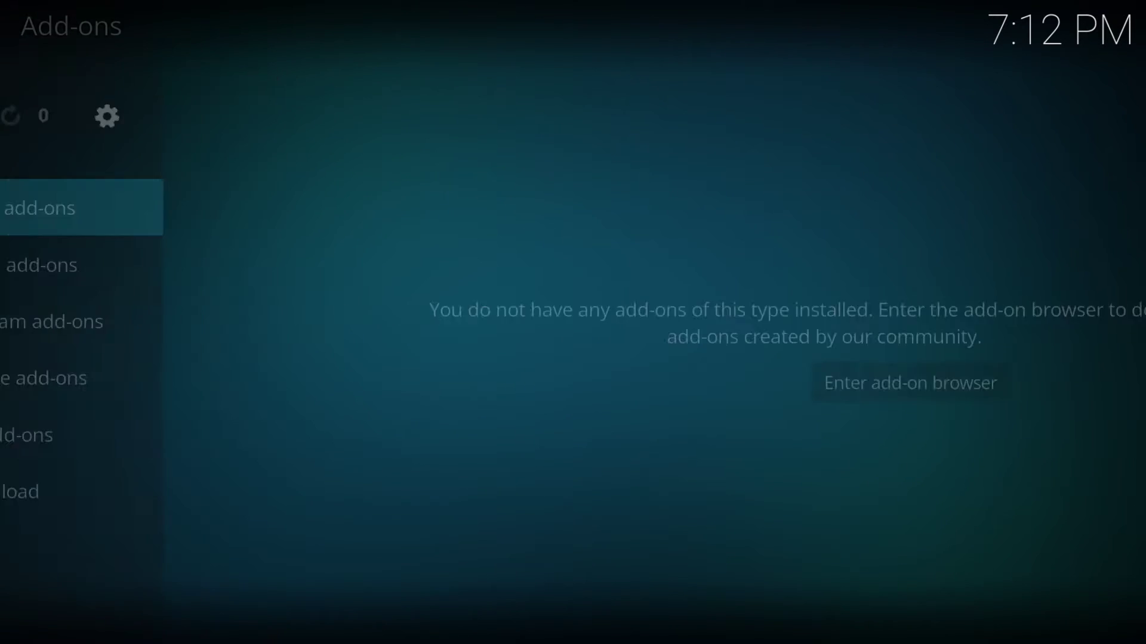
# Enter the add-on browser and choose to install an add-on from a zip file.
pyautogui.press('Up')
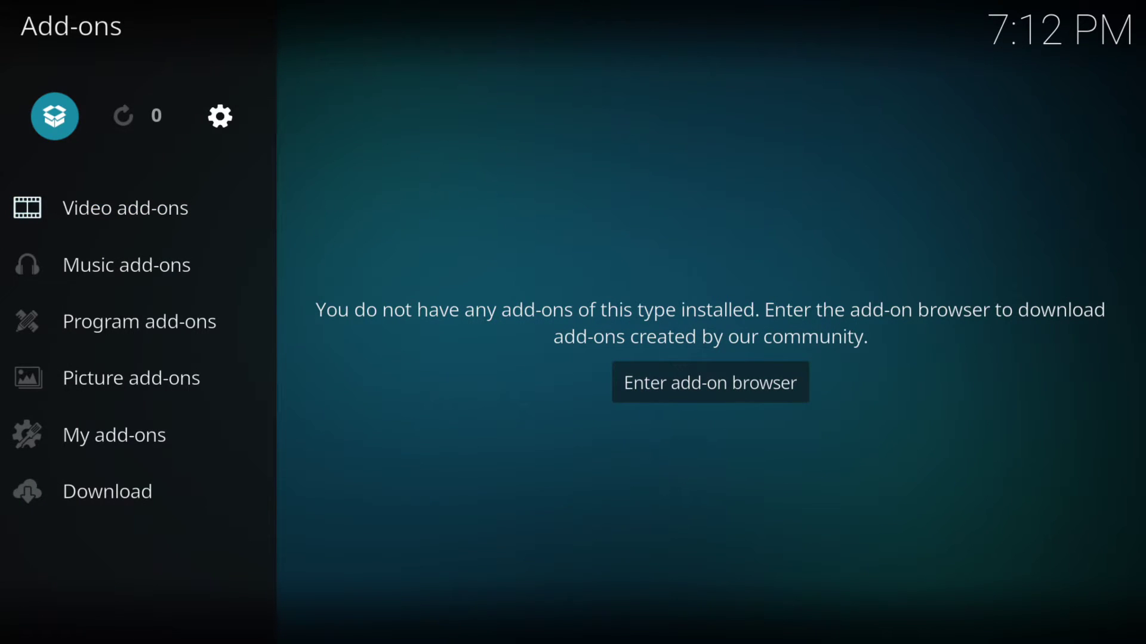
pyautogui.press('Return')
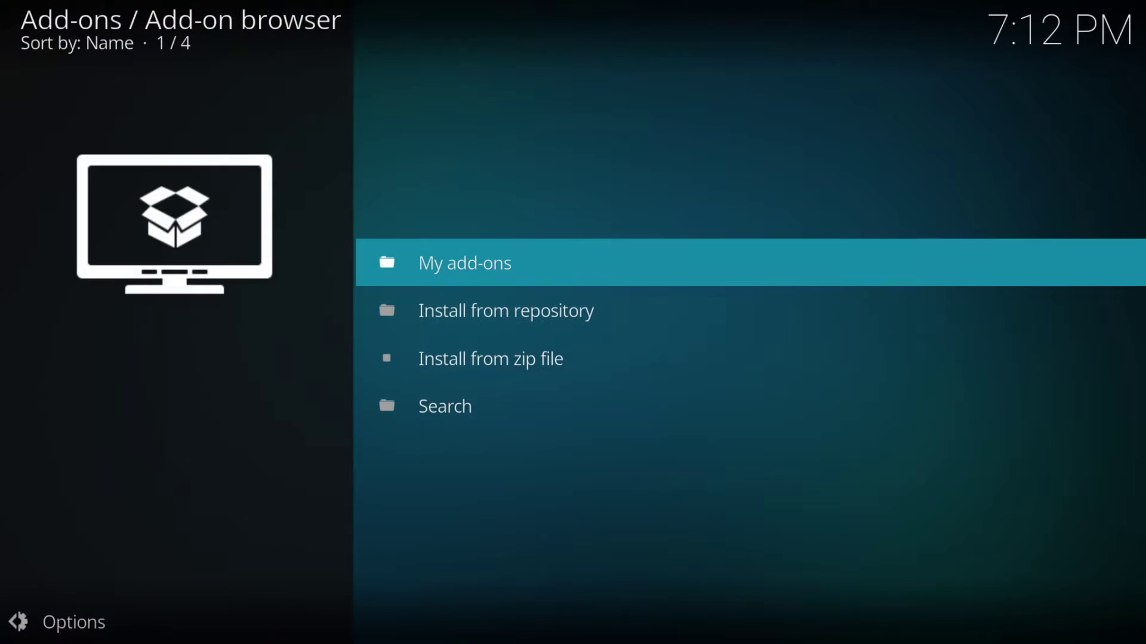
pyautogui.press('Down')
pyautogui.press('Down')
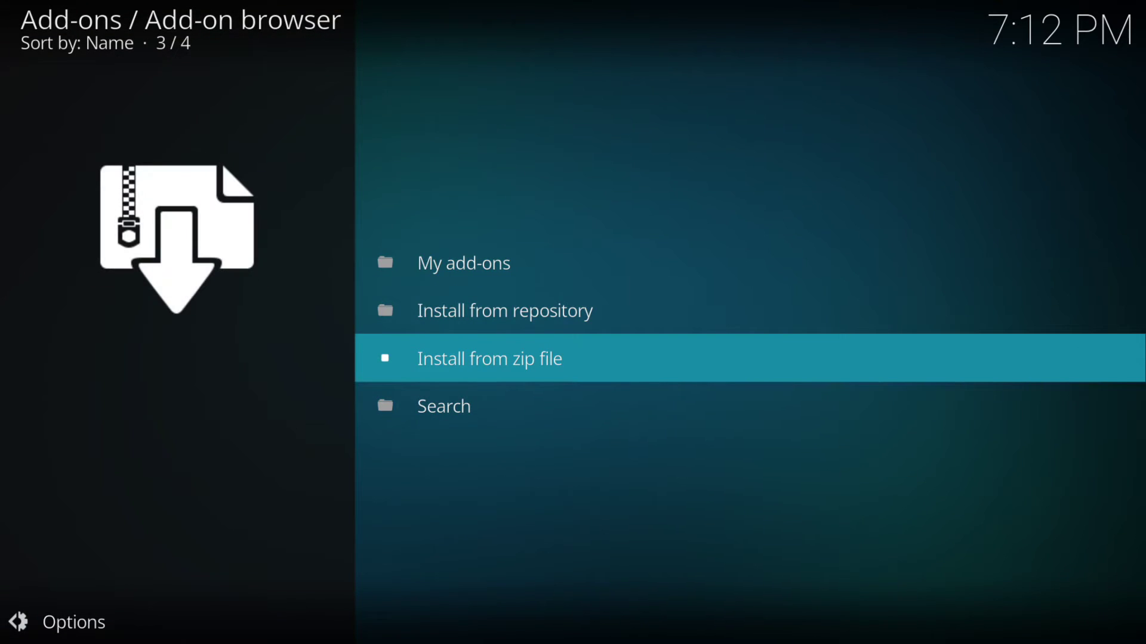
pyautogui.press('Return')
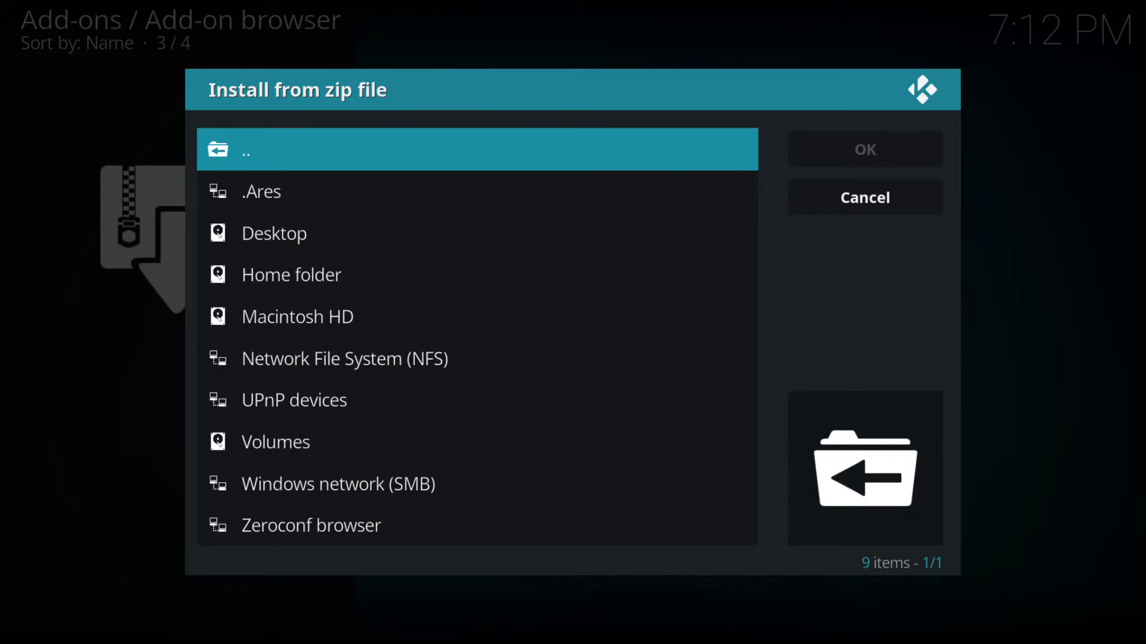
# Install repository.aresproject.zip from the repository.aresproject folder of the .Ares source.
pyautogui.press('Down')
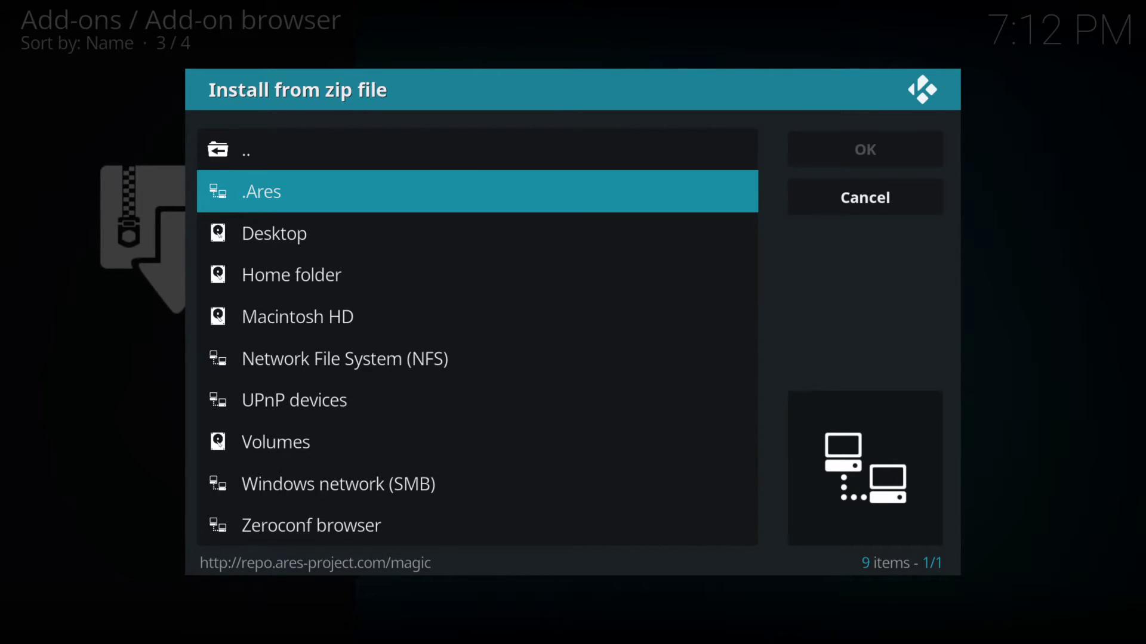
pyautogui.press('Return')
pyautogui.press('Down')
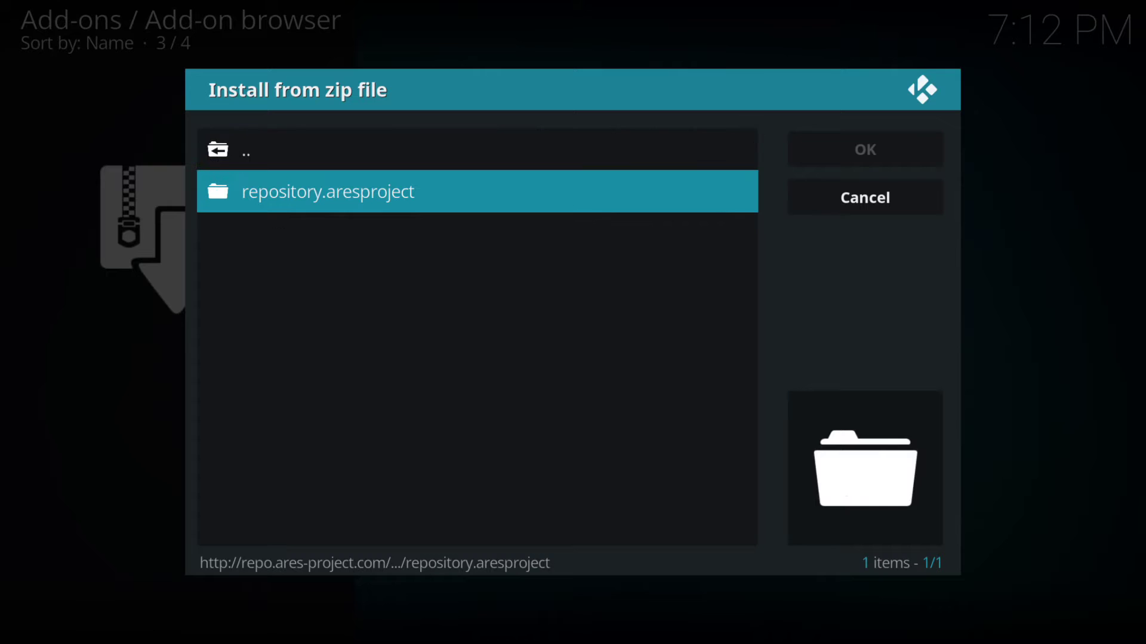
pyautogui.press('Return')
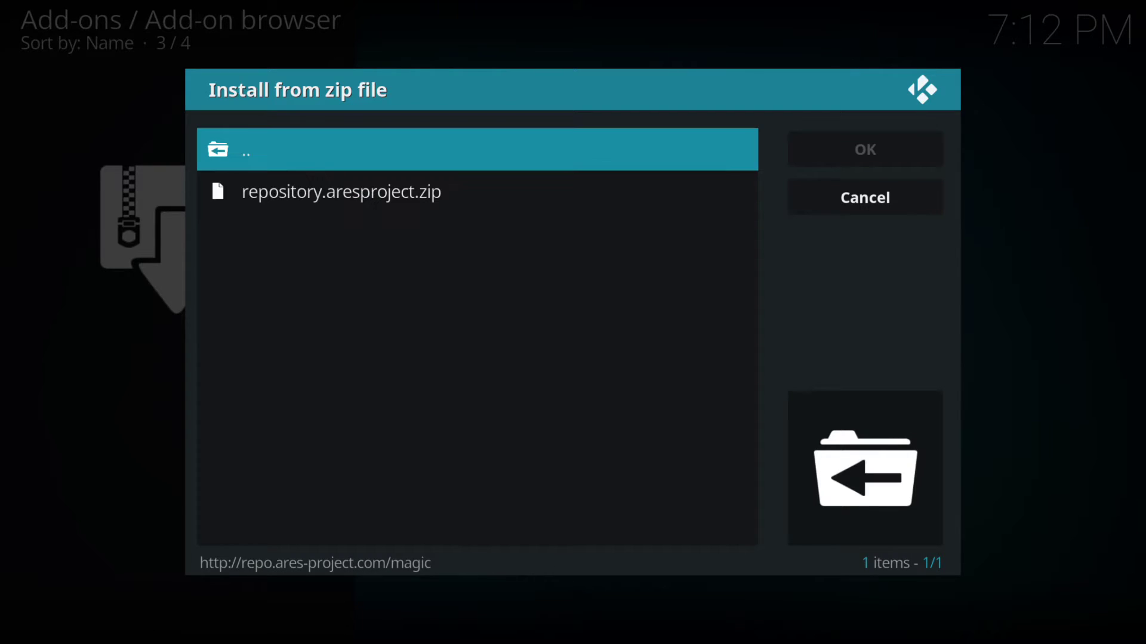
pyautogui.press('Down')
pyautogui.press('Return')
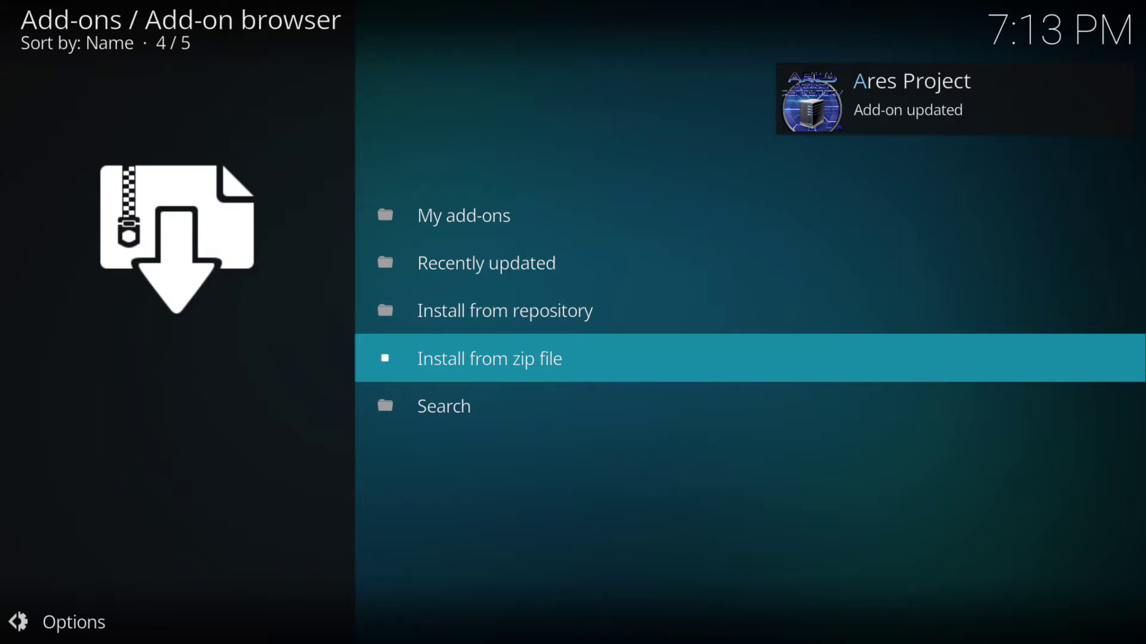
# Open the Ares Project repository among the repositories available for installing add-ons.
pyautogui.press('Up')
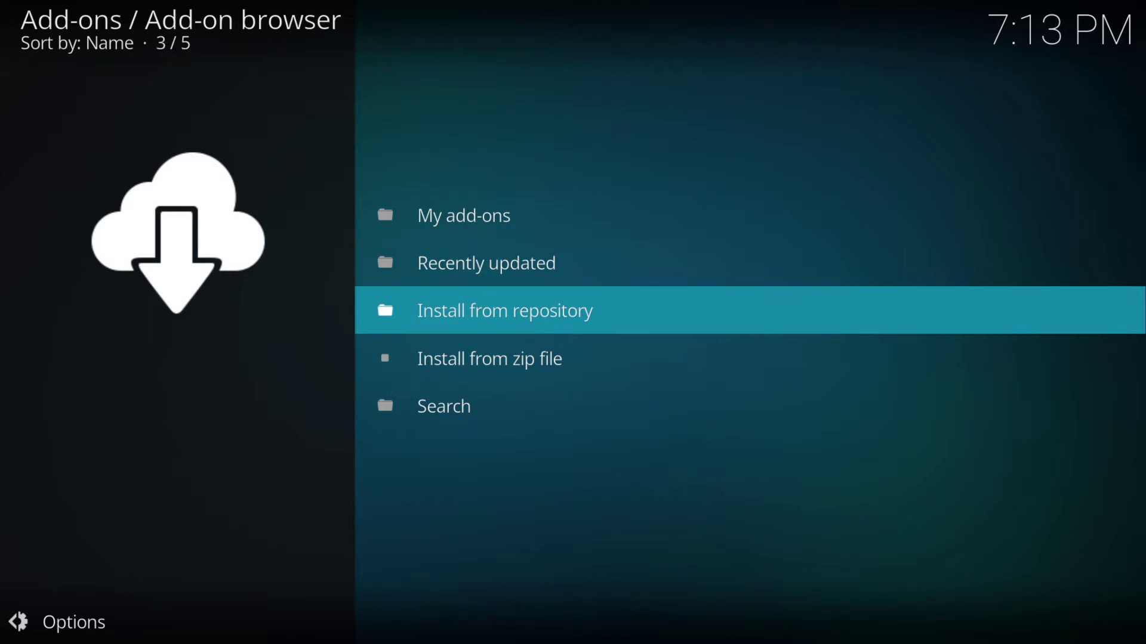
pyautogui.press('Return')
pyautogui.press('Down')
pyautogui.press('Down')
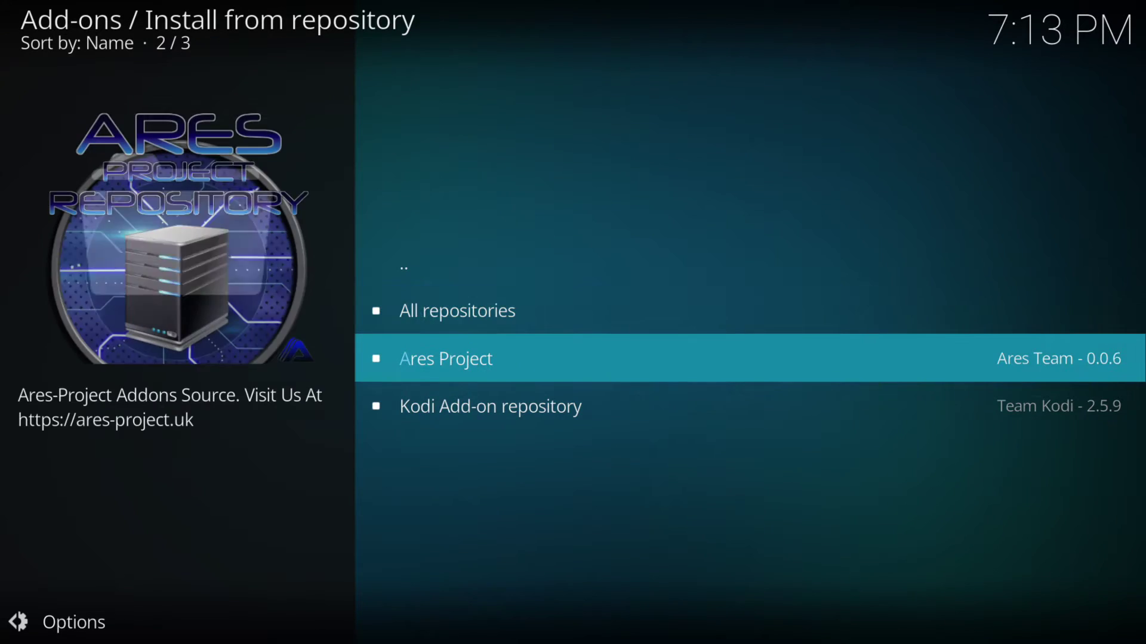
pyautogui.press('Return')
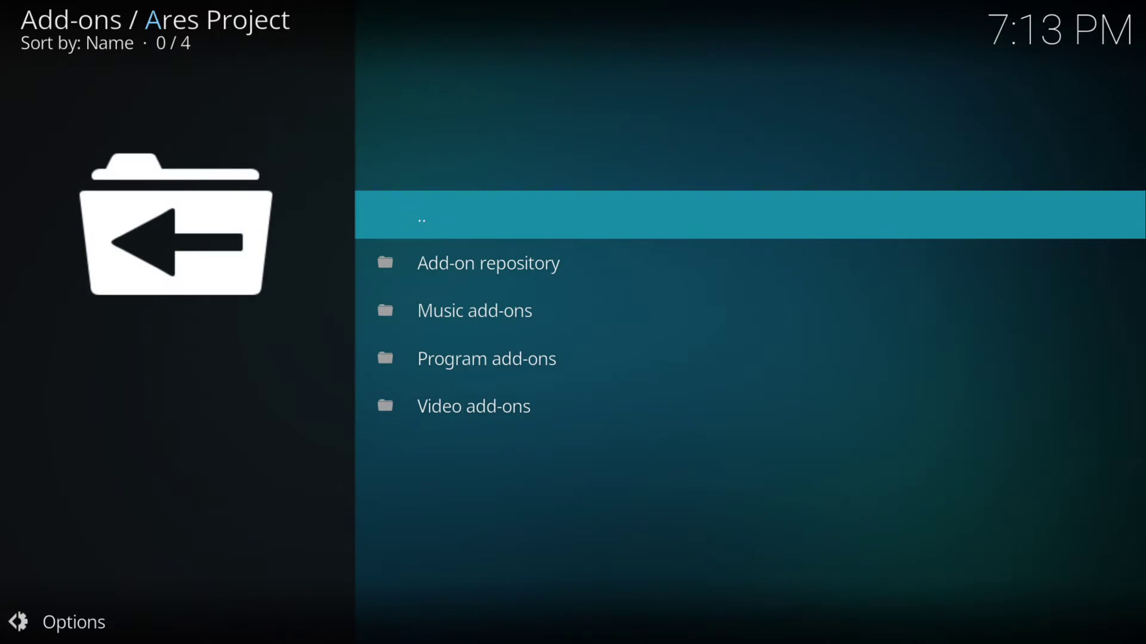
# Install the Ares Wizard from the repository's program add-ons.
pyautogui.press('Down')
pyautogui.press('Down')
pyautogui.press('Down')
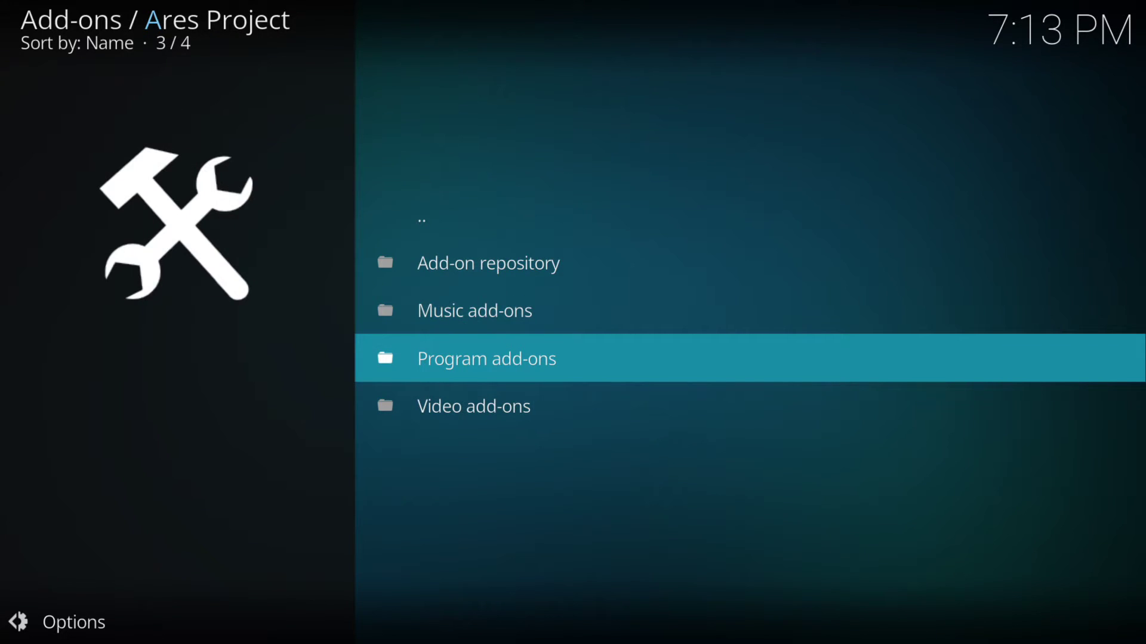
pyautogui.press('Return')
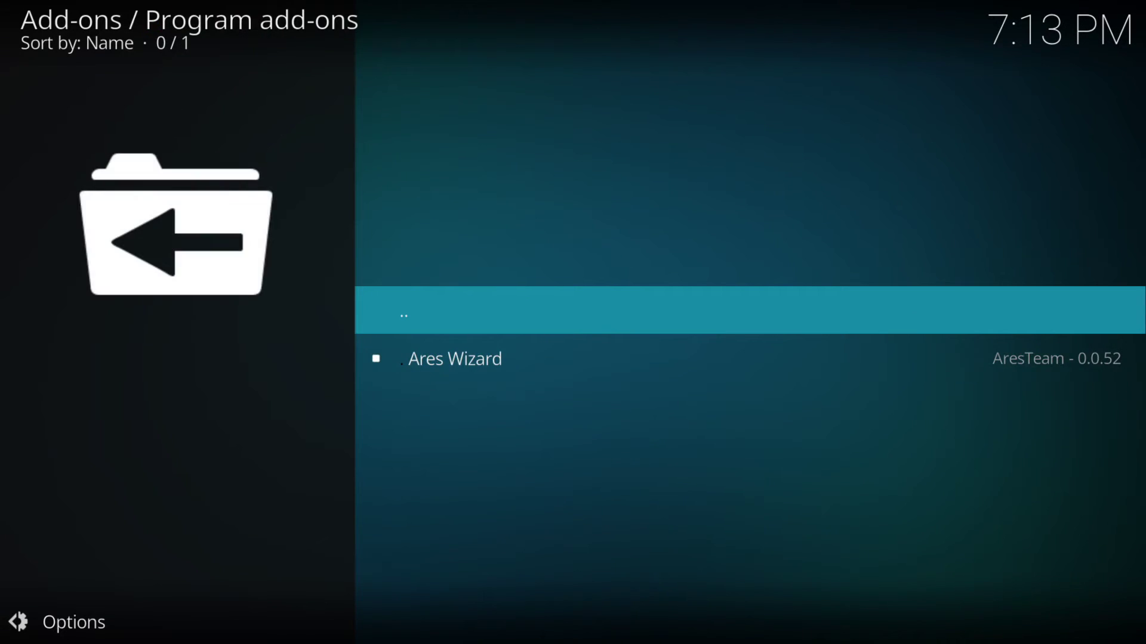
pyautogui.press('Down')
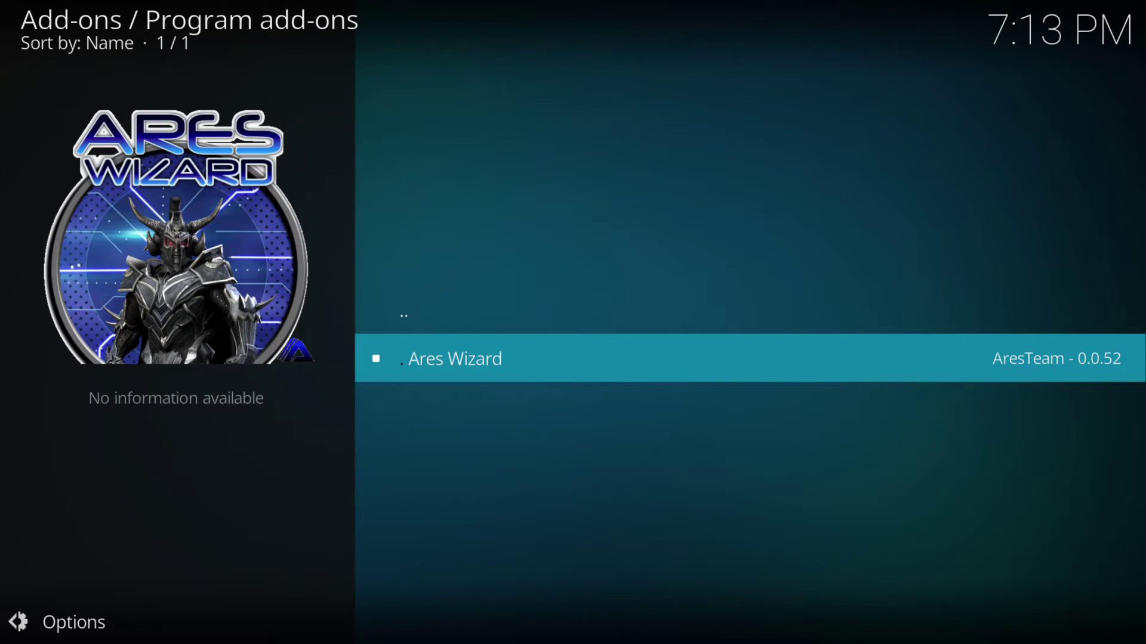
pyautogui.press('Return')
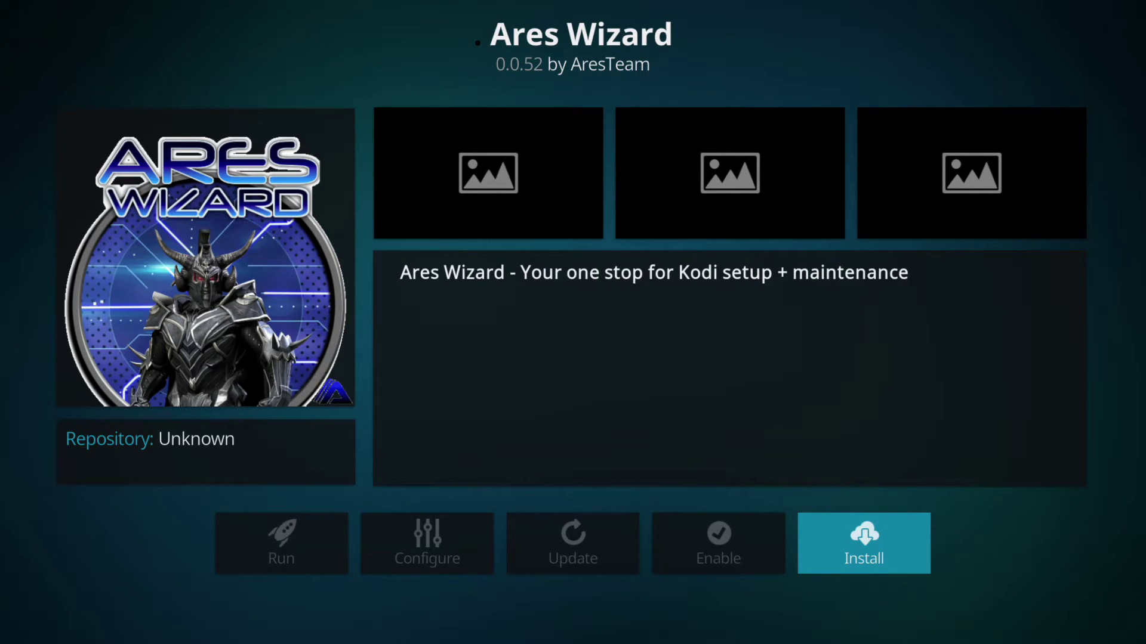
pyautogui.press('Return')
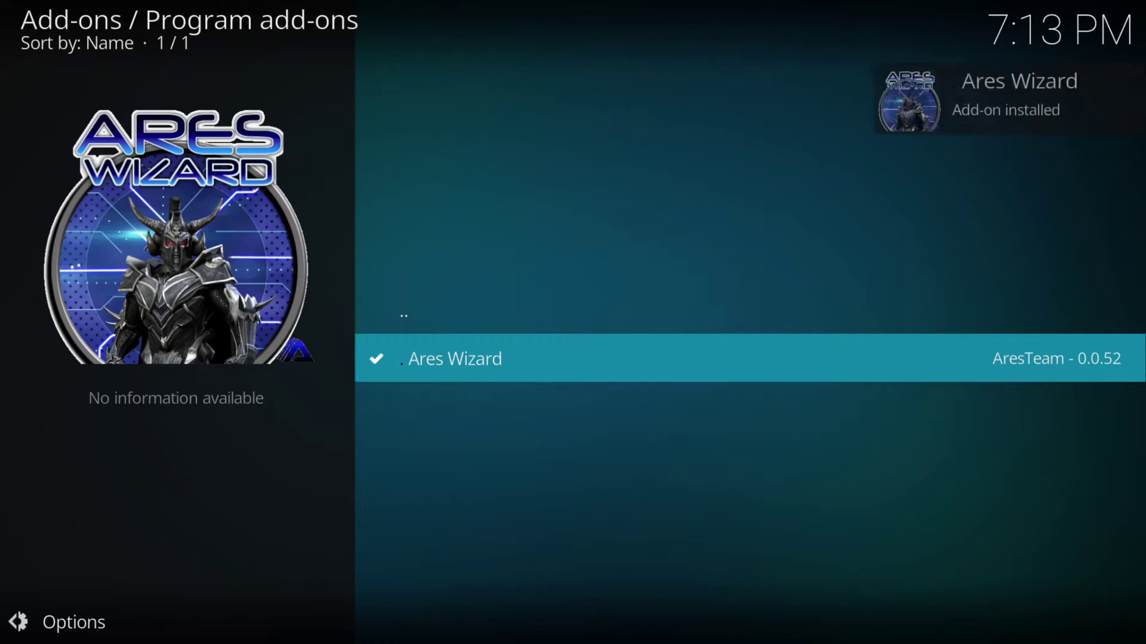
# Open the information page of the installed Ares Wizard and launch the add-on.
pyautogui.press('Return')
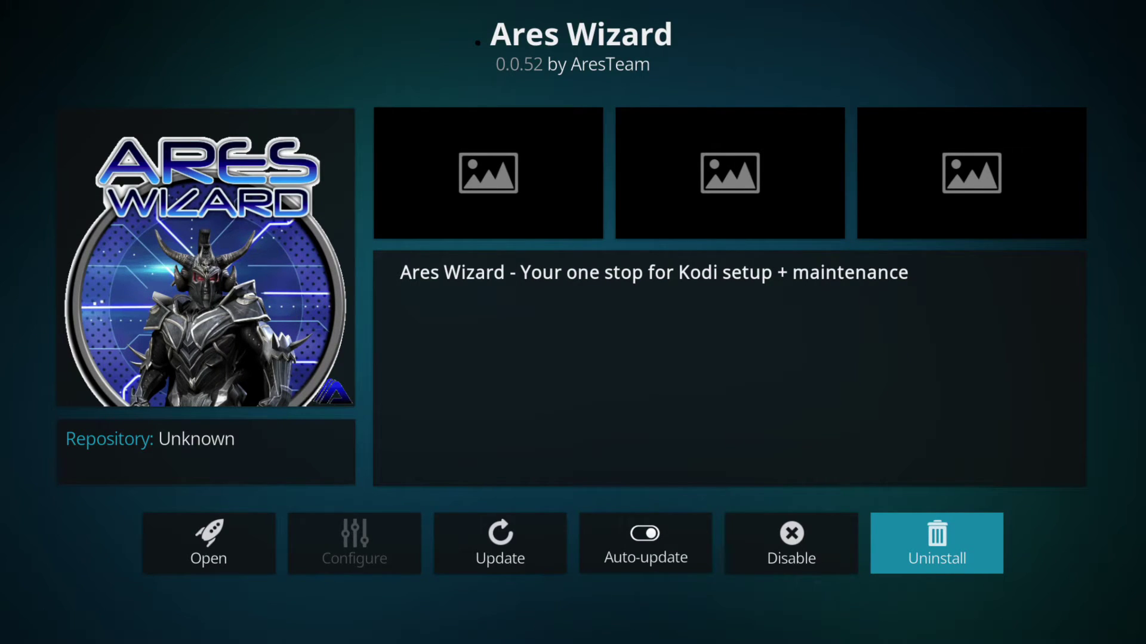
pyautogui.press('Left')
pyautogui.press('Left')
pyautogui.press('Left')
pyautogui.press('Left')
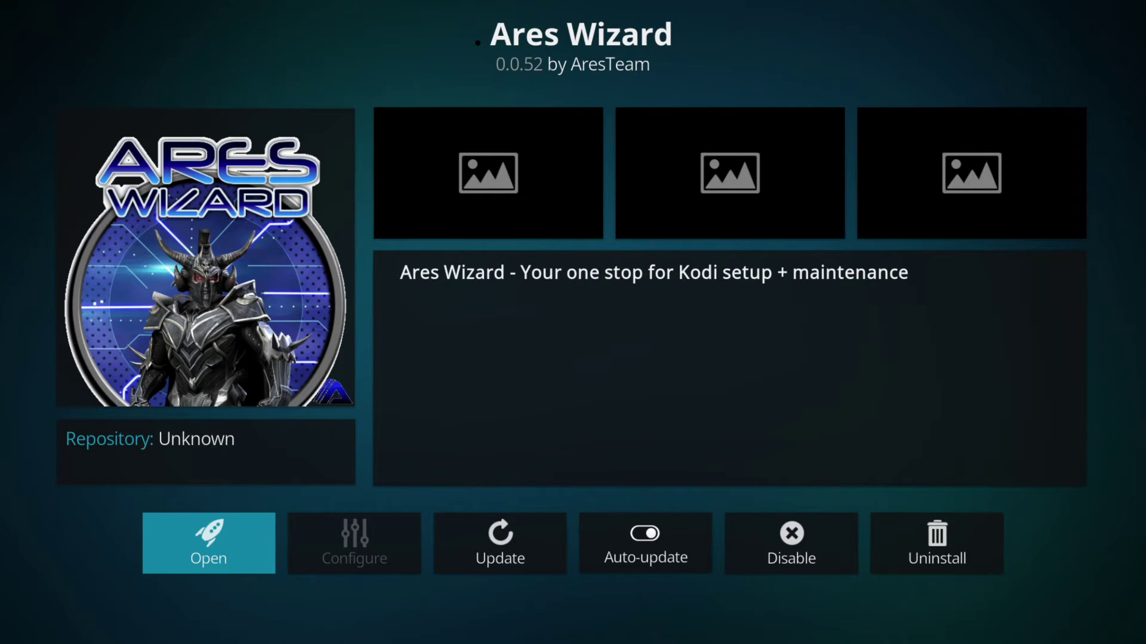
pyautogui.press('Return')
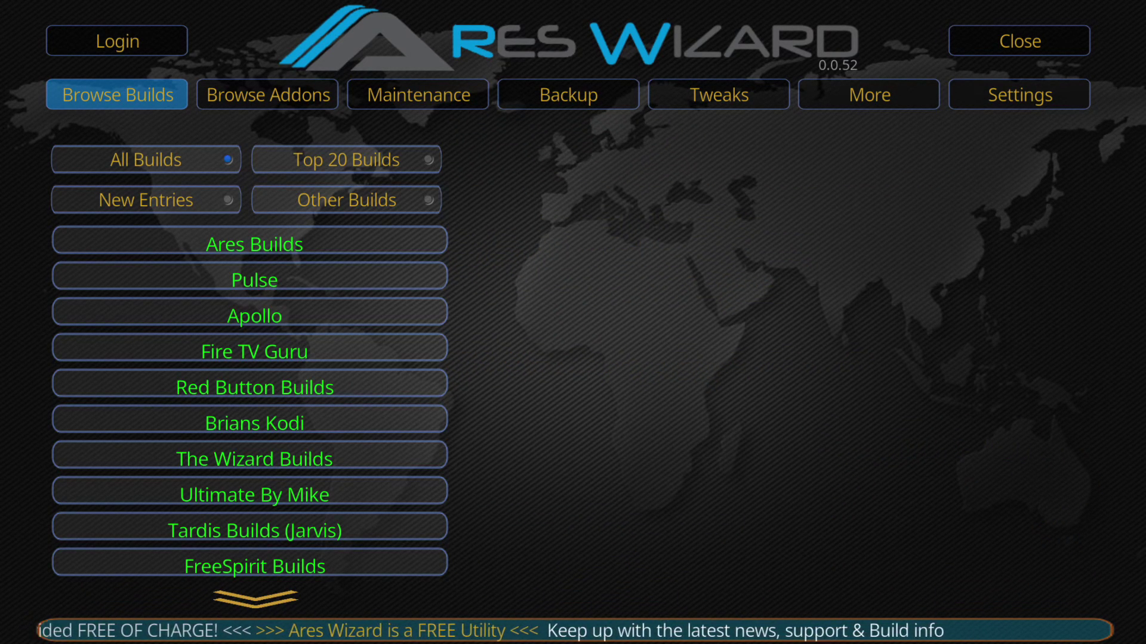
# Browse the wizard's add-on categories and open the list of repositories.
pyautogui.press('Right')
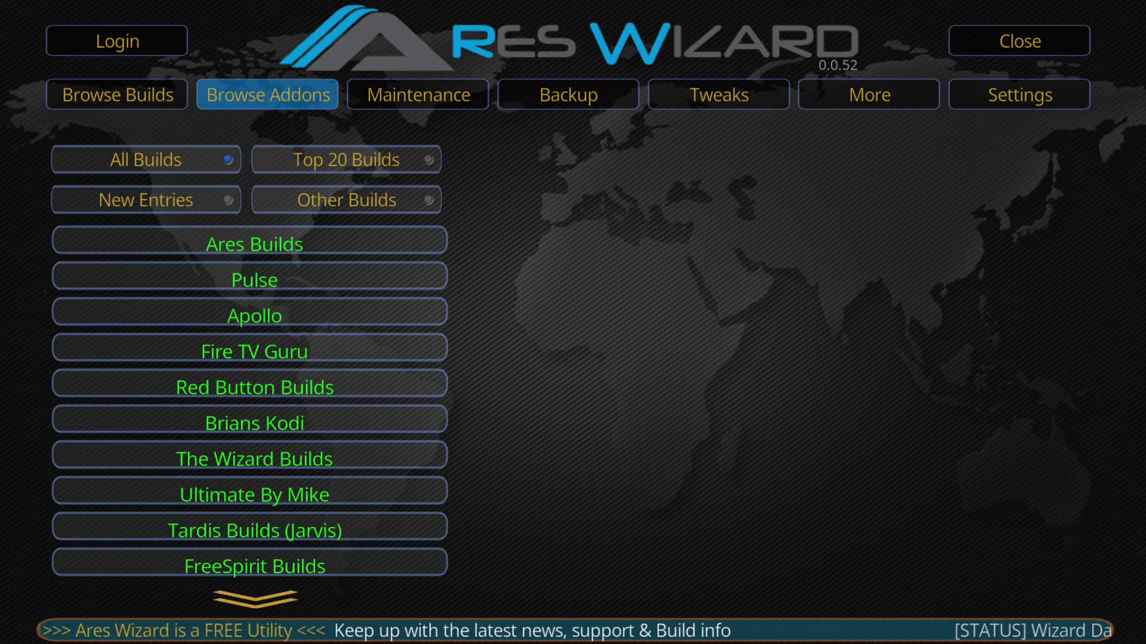
pyautogui.press('Return')
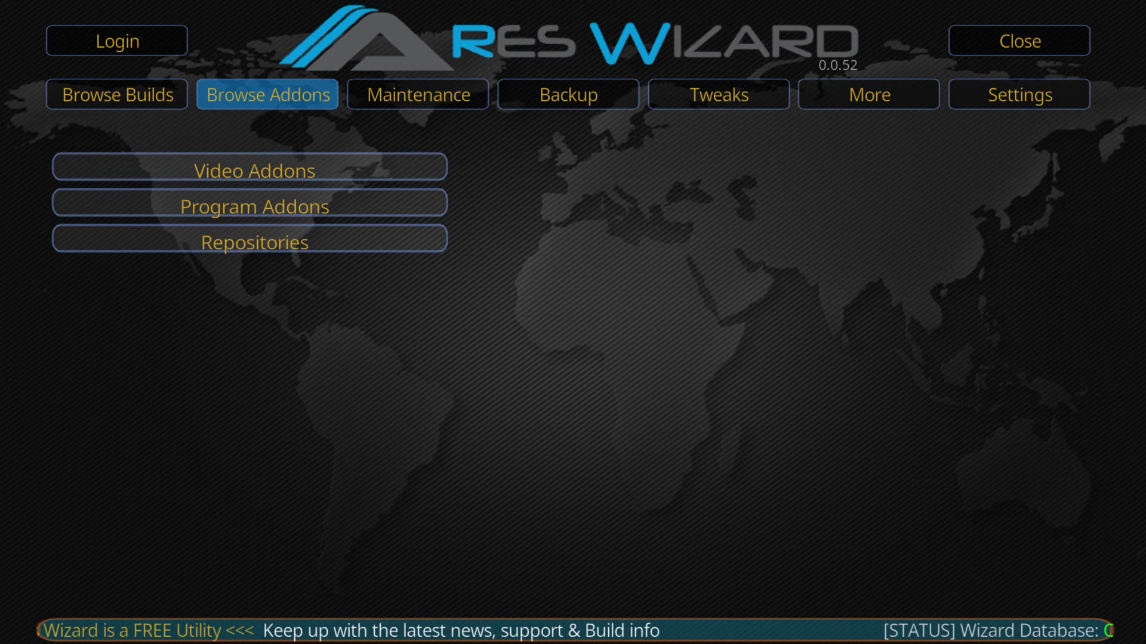
pyautogui.press('Down')
pyautogui.press('Down')
pyautogui.press('Down')
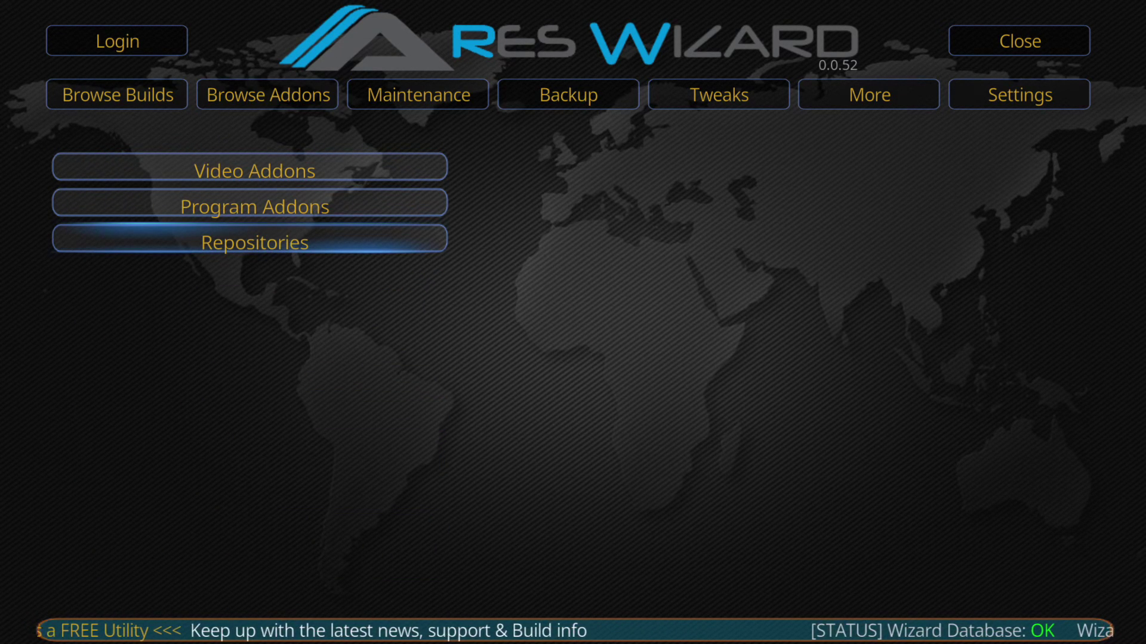
pyautogui.press('Return')
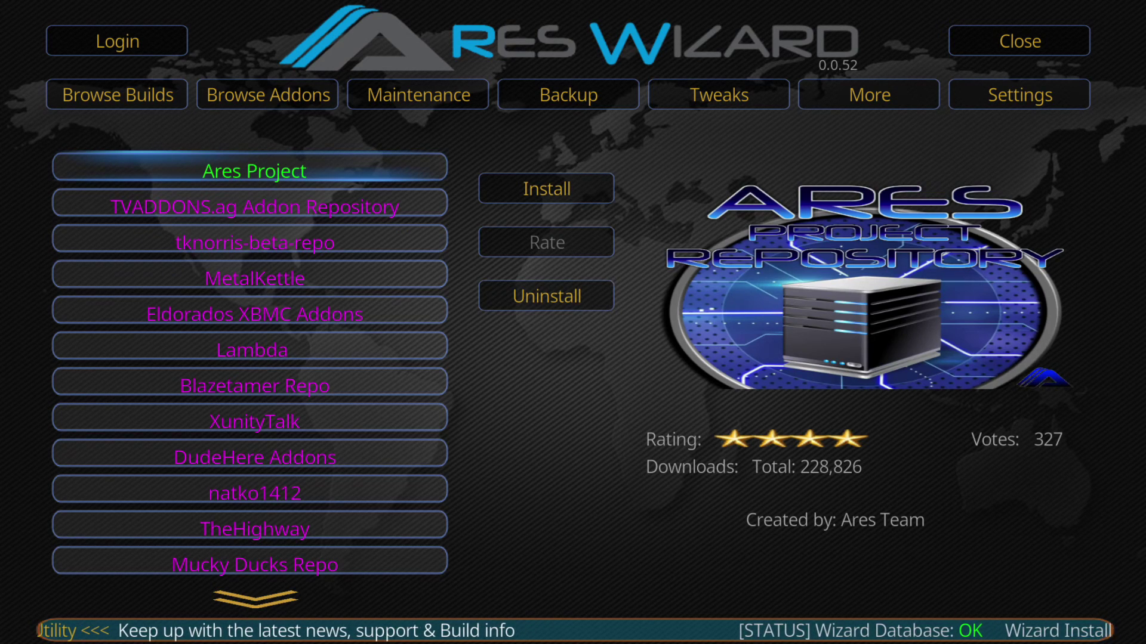
# Look through the repositories offered by the wizard and return to the first entry, Ares Project.
pyautogui.press('Down')
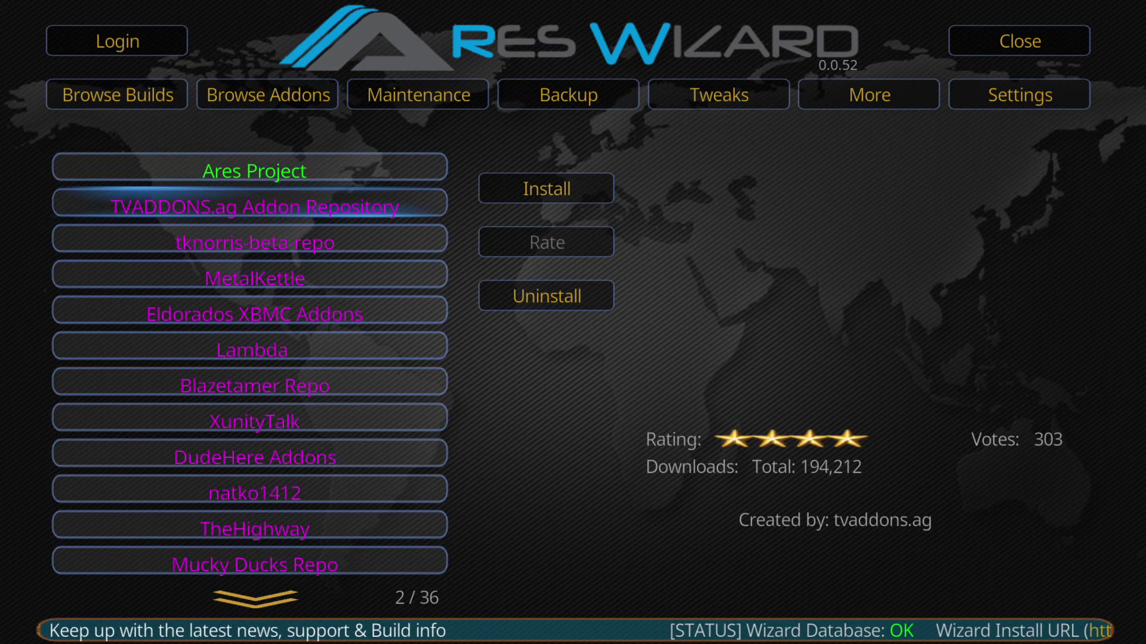
pyautogui.press('Down')
pyautogui.press('Down')
pyautogui.press('Down')
pyautogui.press('Down')
pyautogui.press('Down')
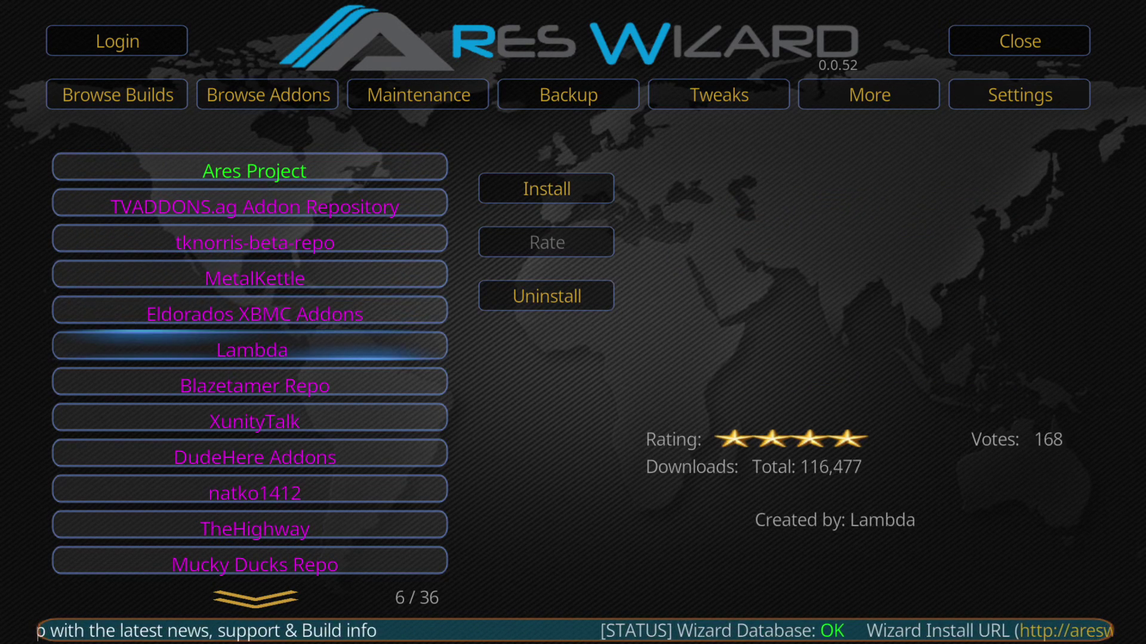
pyautogui.press('Down')
pyautogui.press('Down')
pyautogui.press('Down')
pyautogui.press('Down')
pyautogui.press('Down')
pyautogui.press('Down')
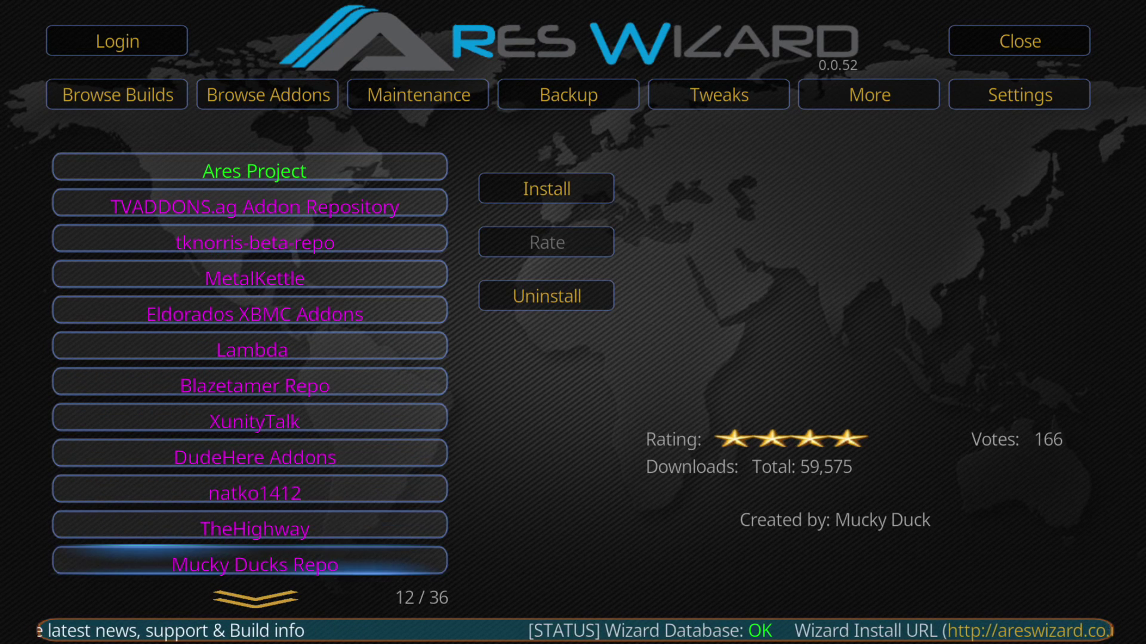
pyautogui.press('Down')
pyautogui.press('Down')
pyautogui.press('Down')
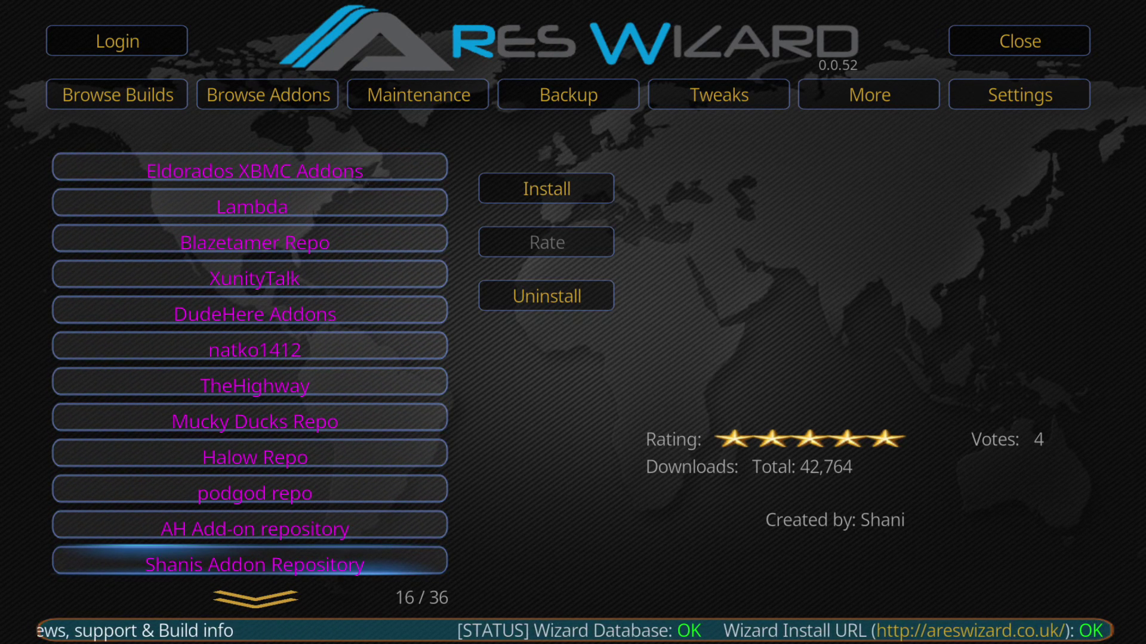
pyautogui.press('Up')
pyautogui.press('Up')
pyautogui.press('Up')
pyautogui.press('Up')
pyautogui.press('Up')
pyautogui.press('Up')
pyautogui.press('Up')
pyautogui.press('Up')
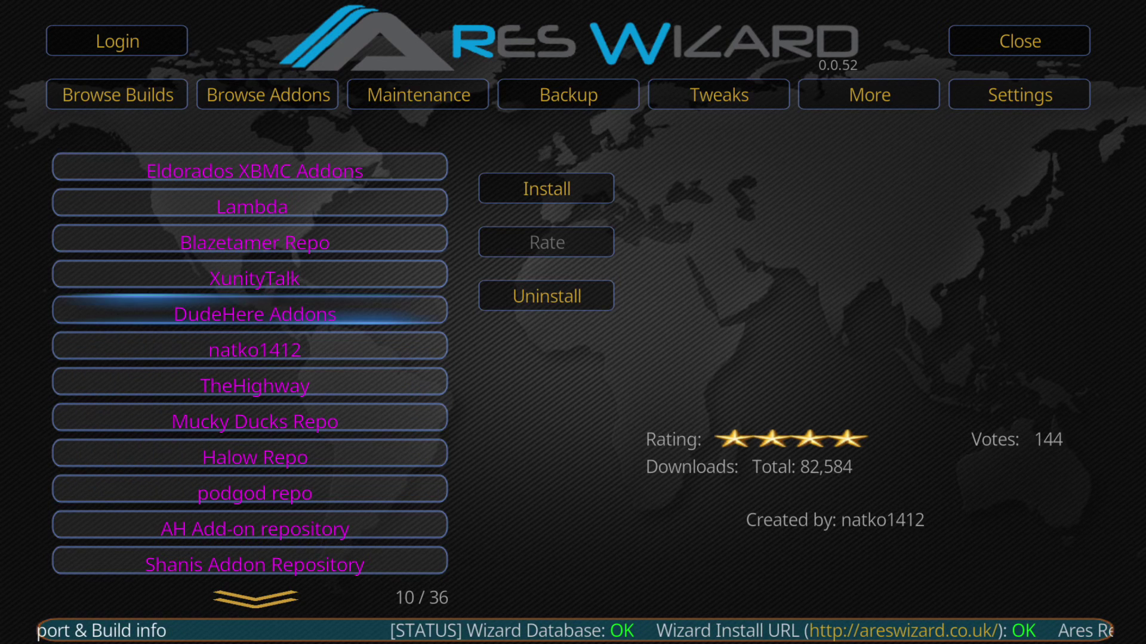
pyautogui.press('Up')
pyautogui.press('Up')
pyautogui.press('Up')
pyautogui.press('Up')
pyautogui.press('Up')
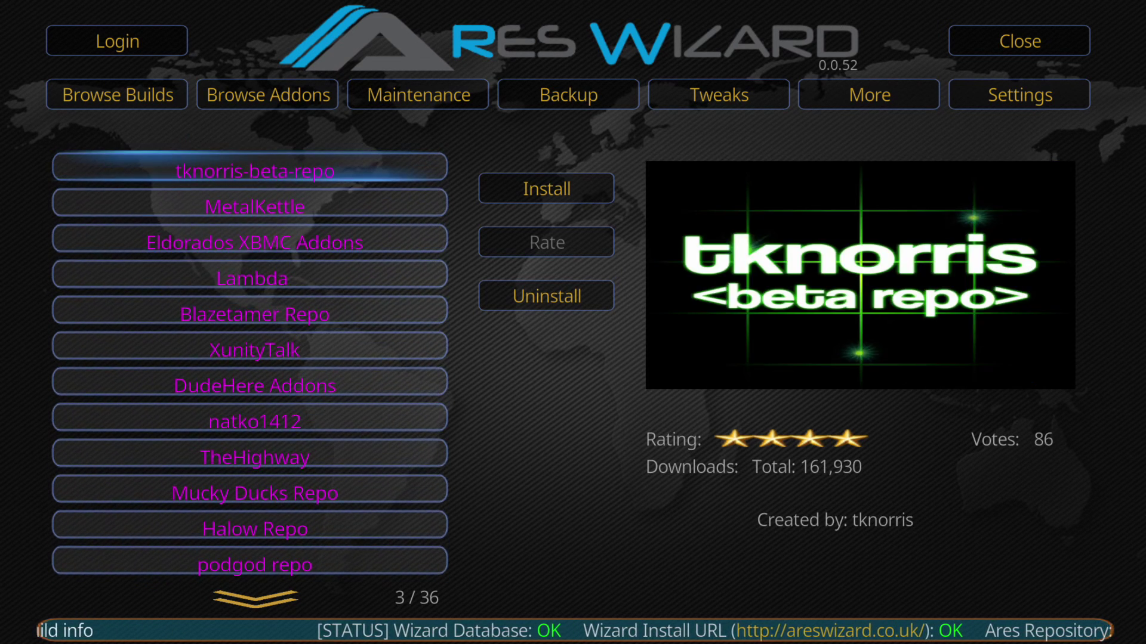
pyautogui.press('Up')
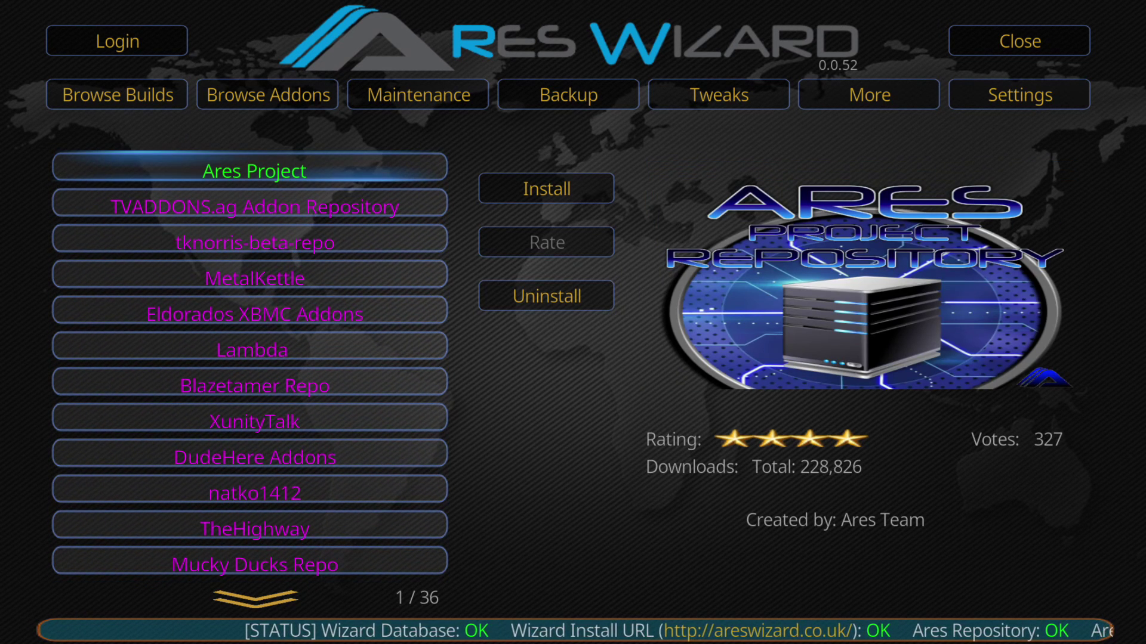
# Leave the repository list and open the wizard's Maintenance section to view its cleanup and automatic maintenance options.
pyautogui.press('Up')
pyautogui.press('Right')
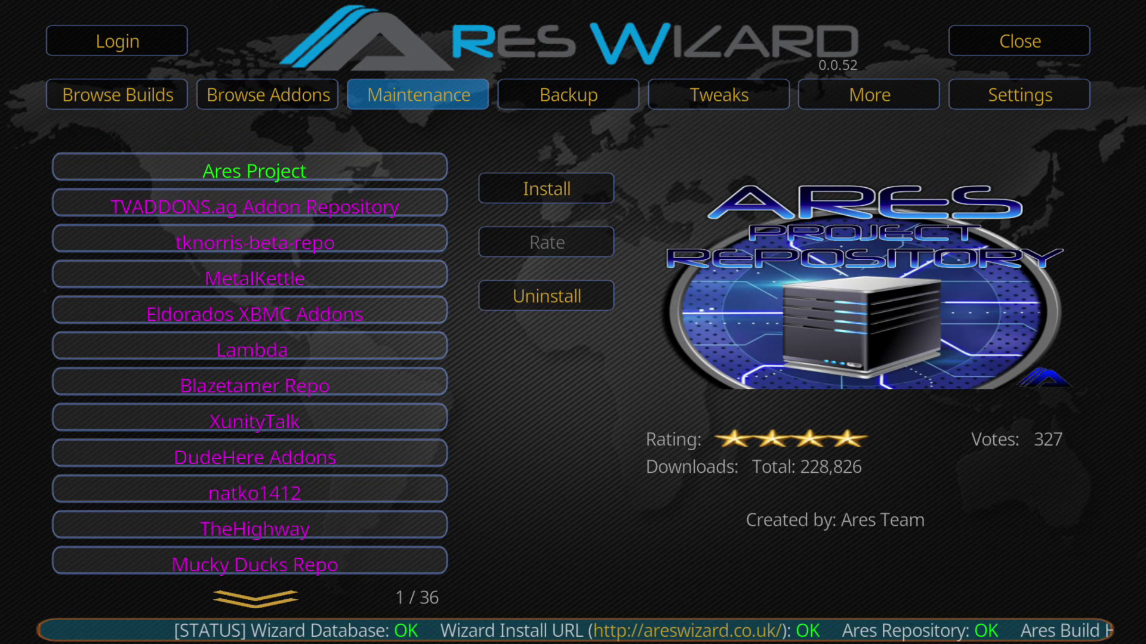
pyautogui.press('Return')
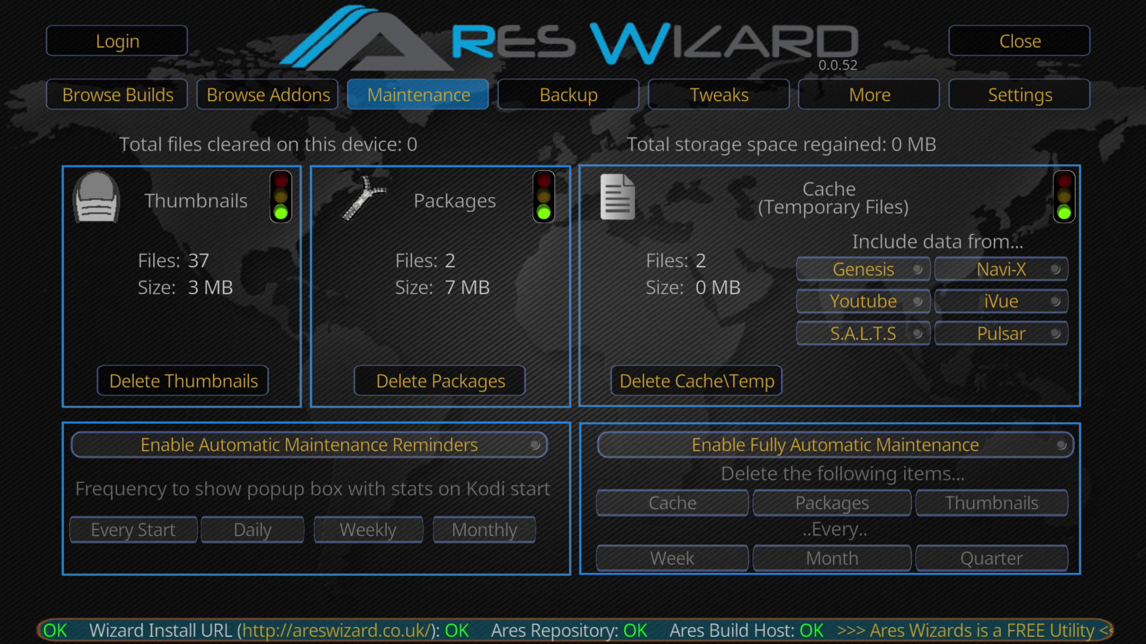
# View the wizard's Backup section with its backup and restore options, followed by the Tweaks section.
pyautogui.press('Right')
pyautogui.press('Return')
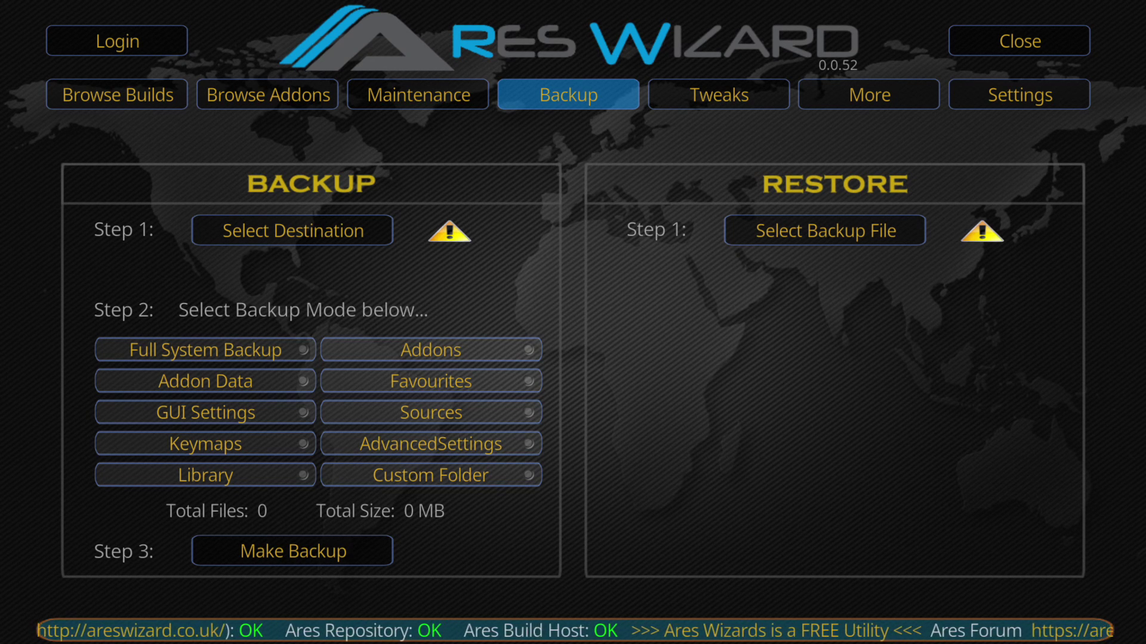
pyautogui.press('Right')
pyautogui.press('Return')
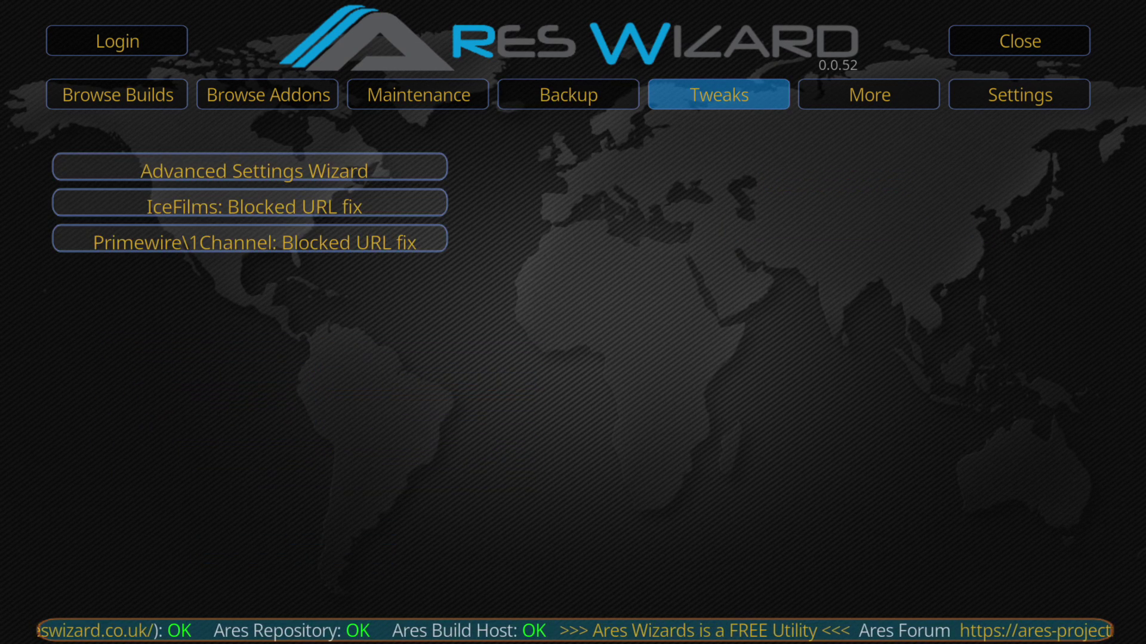
# Open the wizard's More section and look through its tools as far as Force Close Kodi, returning to System Information.
pyautogui.press('Right')
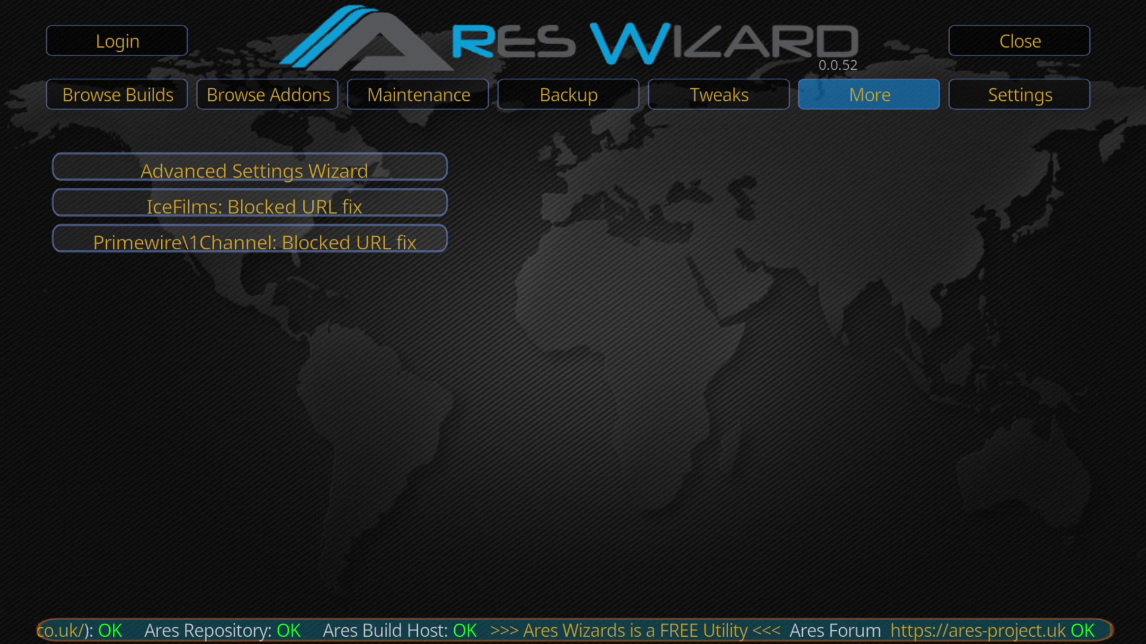
pyautogui.press('Return')
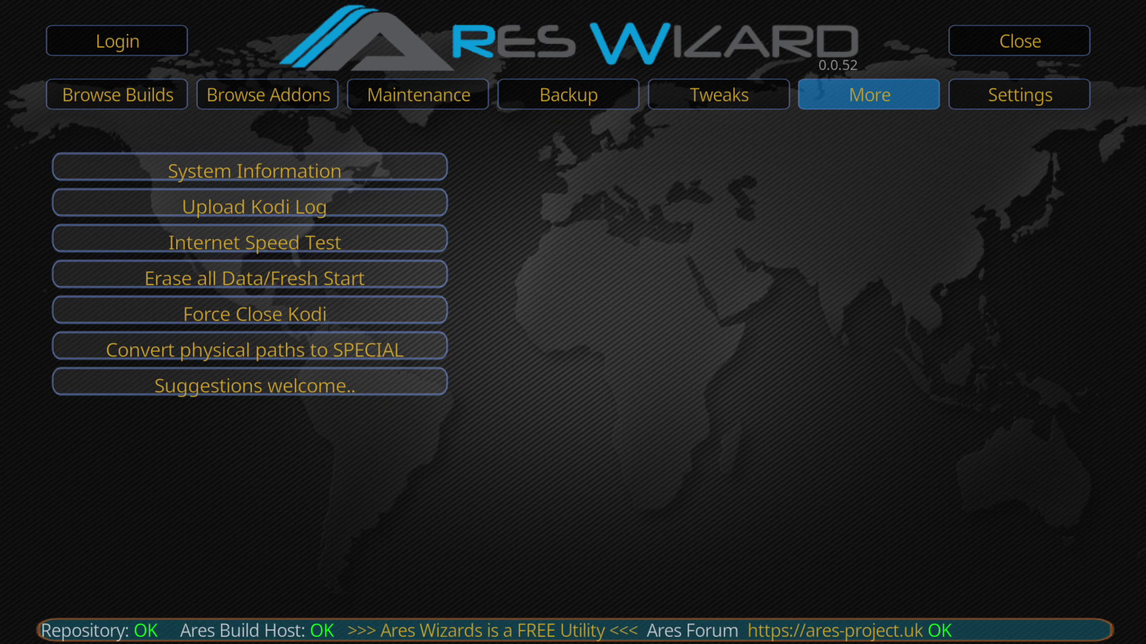
pyautogui.press('Down')
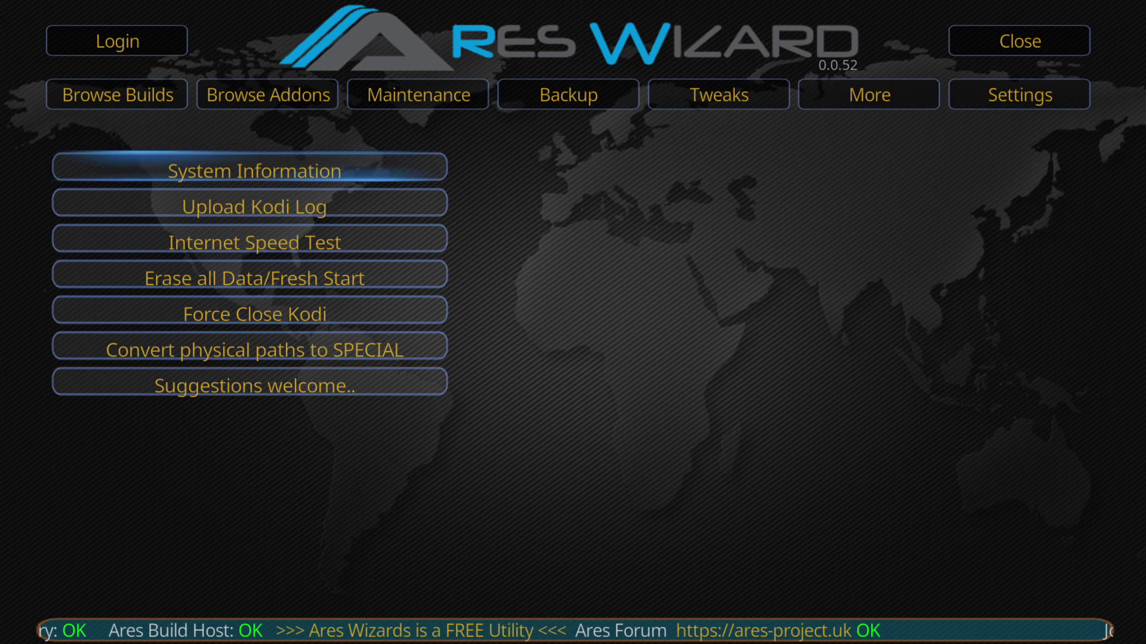
pyautogui.press('Down')
pyautogui.press('Down')
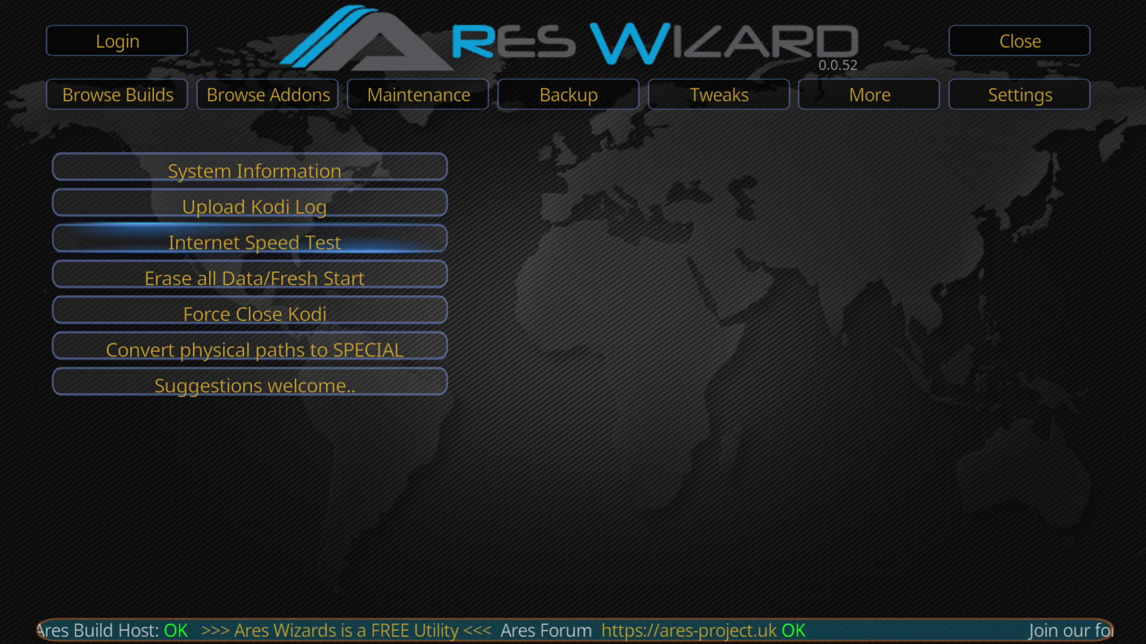
pyautogui.press('Down')
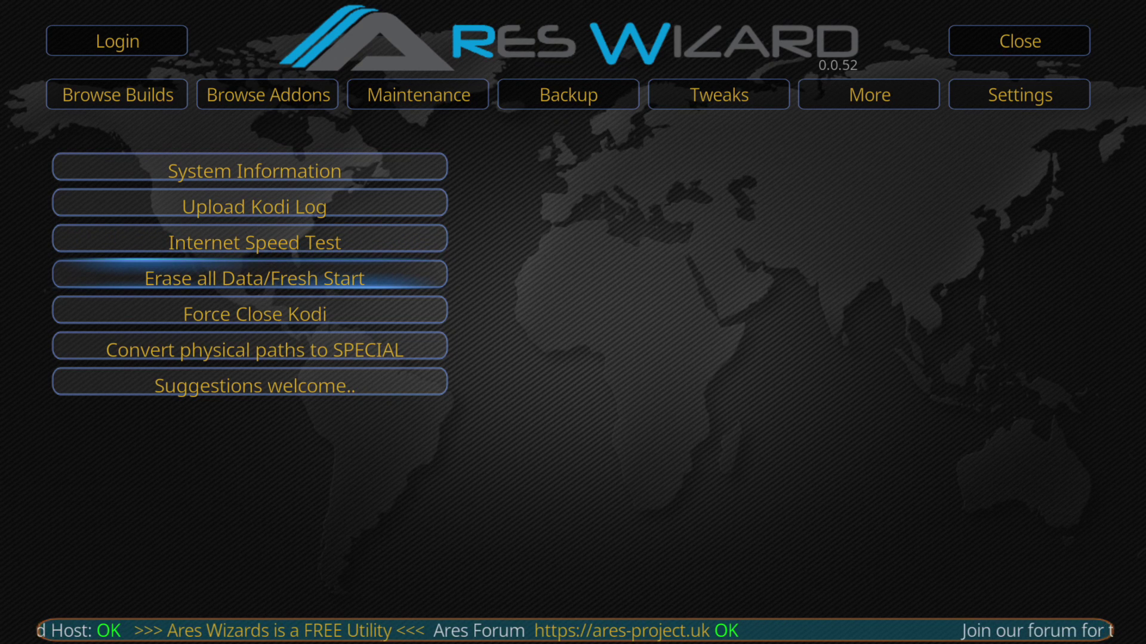
pyautogui.press('Down')
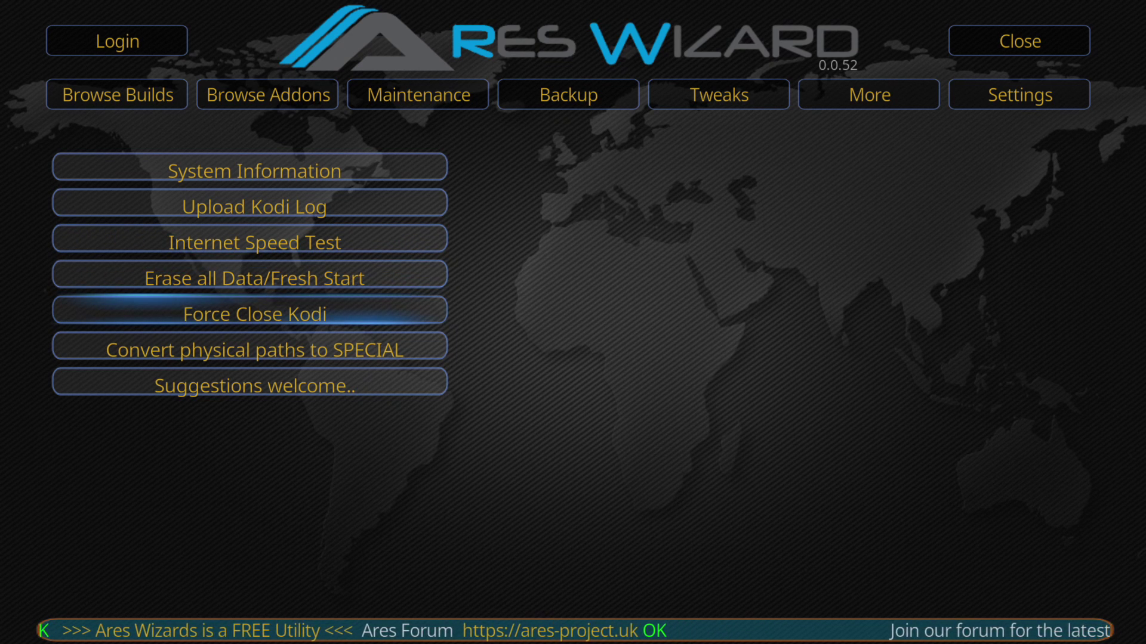
pyautogui.press('Up')
pyautogui.press('Up')
pyautogui.press('Up')
pyautogui.press('Up')
pyautogui.press('Up')
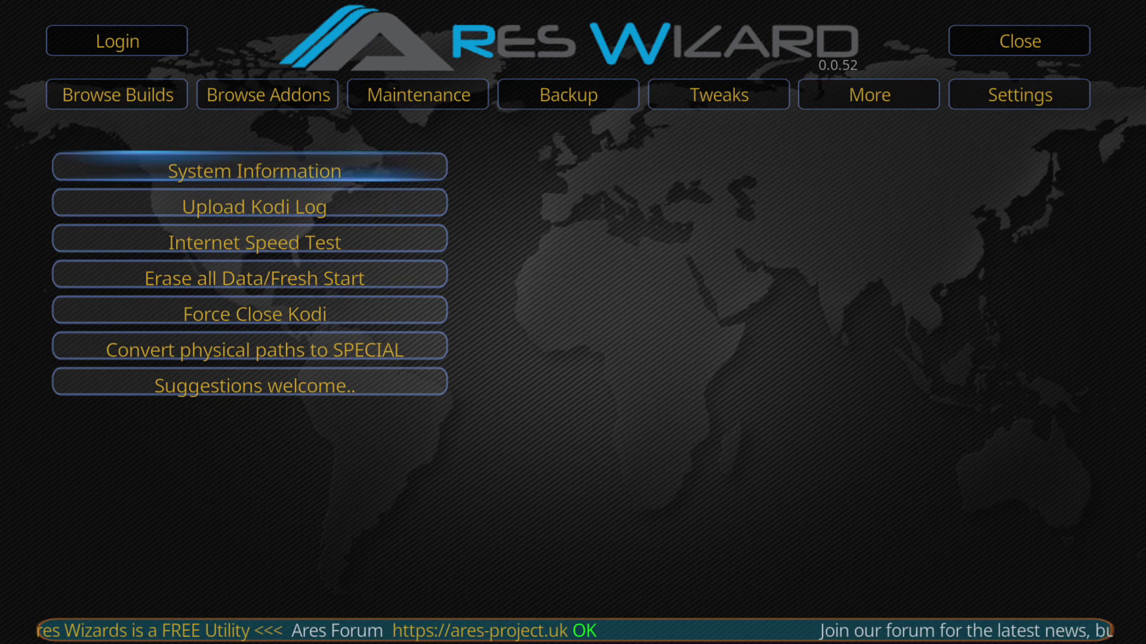